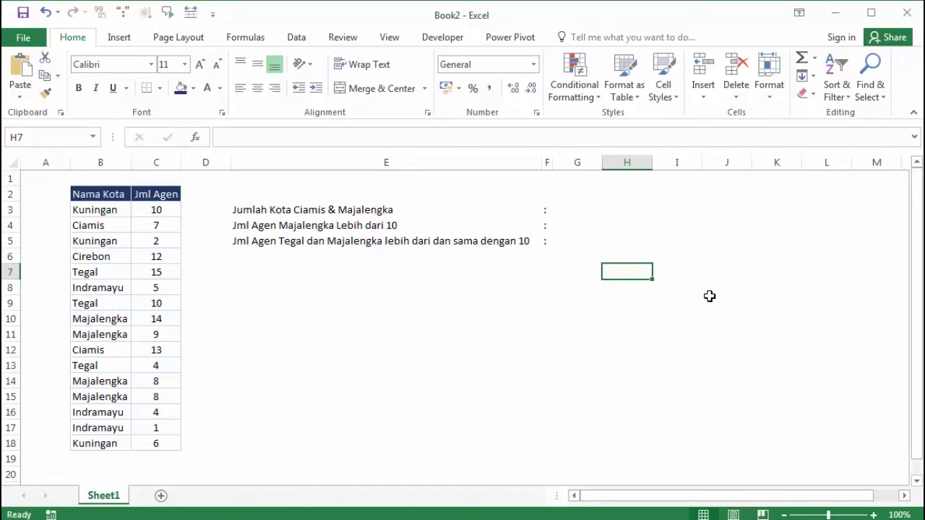
# - Examine the Nama Kota and Jml Agen column headers of the data table in B2:C2
pyautogui.click(333, 302)
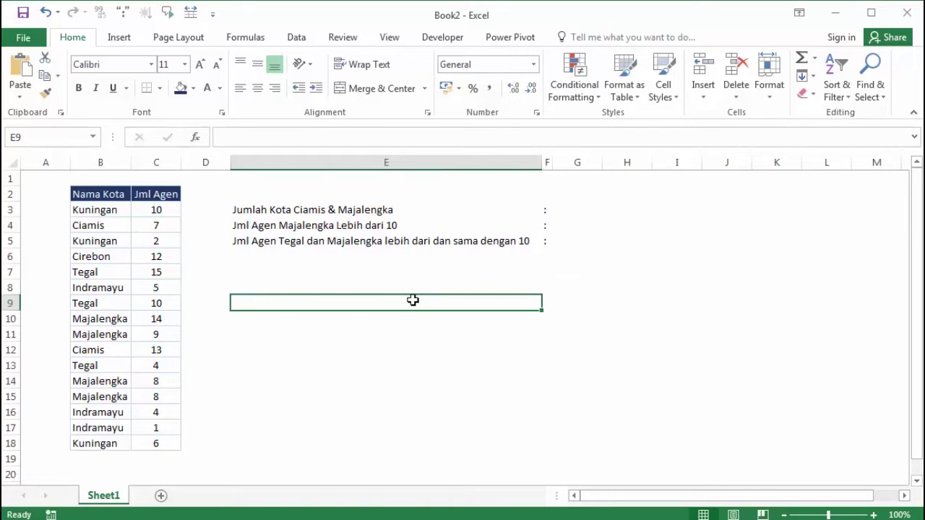
pyautogui.click(96, 193)
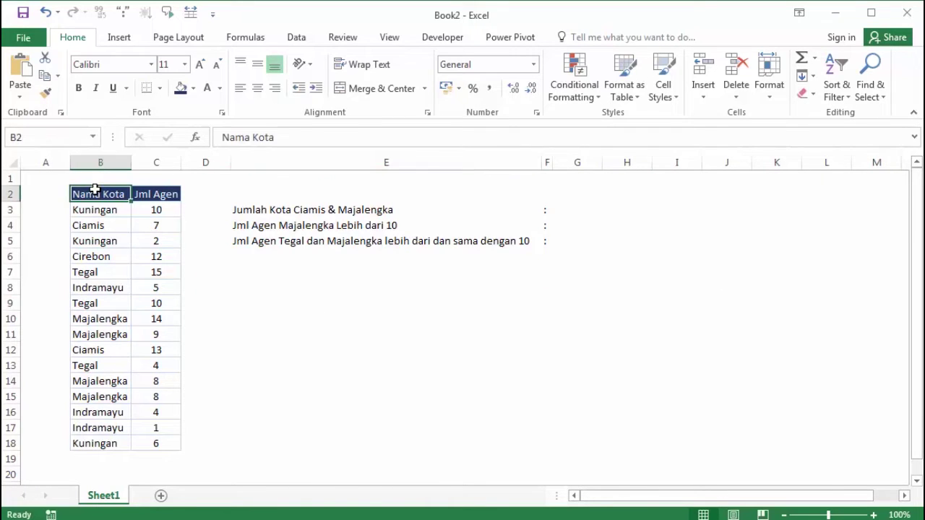
pyautogui.click(145, 192)
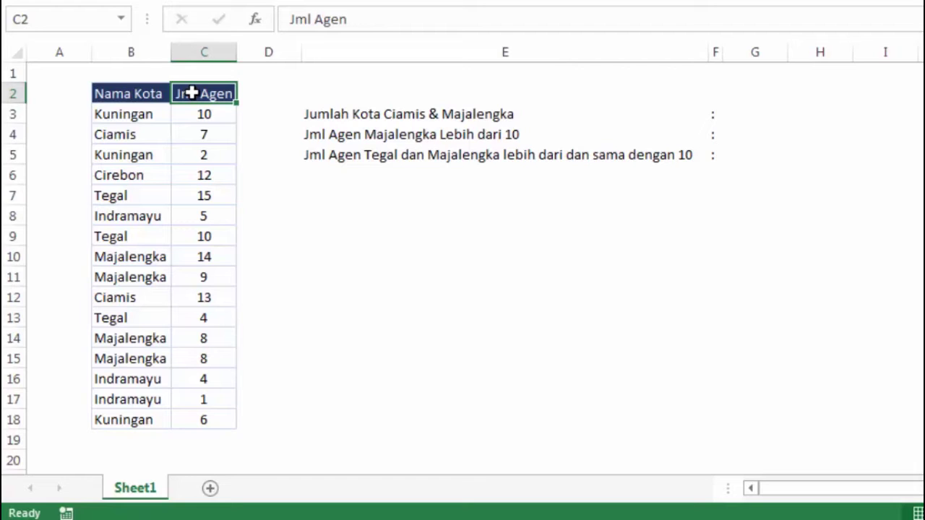
pyautogui.click(251, 96)
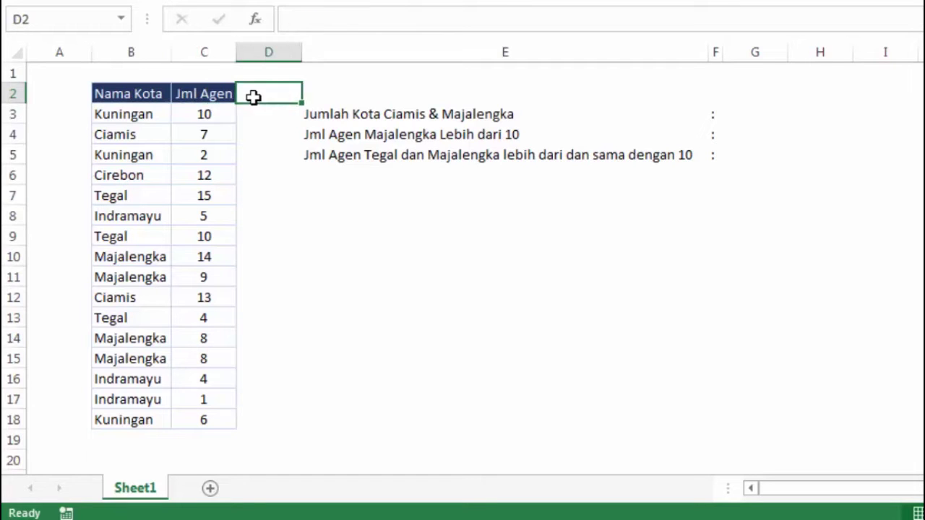
pyautogui.click(222, 94)
pyautogui.click(296, 93)
# - Review the three counting questions in E3:E5 and the city names in B3:B18
pyautogui.click(502, 115)
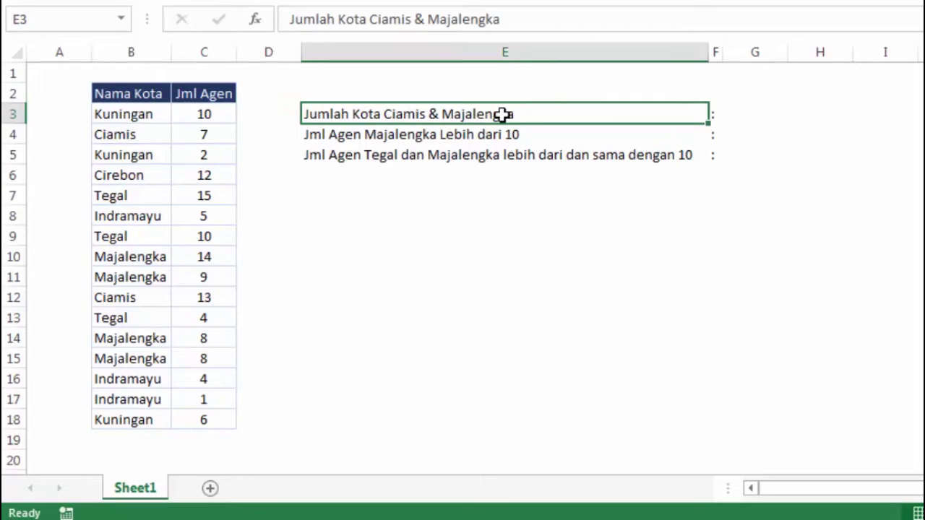
pyautogui.click(484, 134)
pyautogui.click(481, 154)
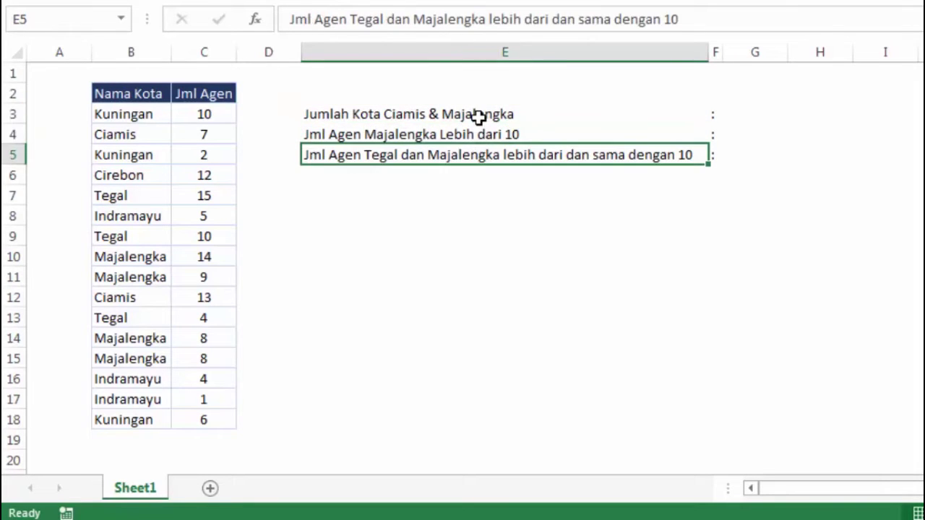
pyautogui.click(478, 116)
pyautogui.click(473, 135)
pyautogui.click(471, 152)
pyautogui.click(469, 134)
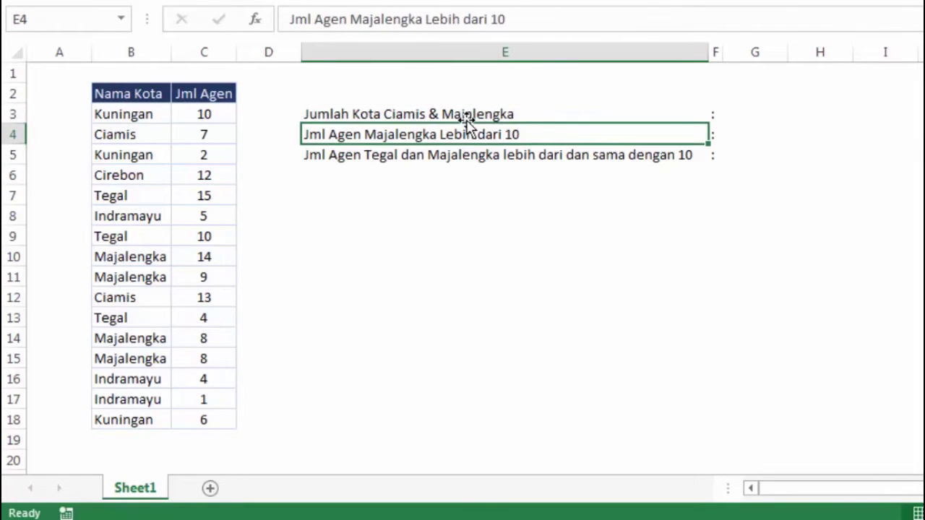
pyautogui.click(466, 116)
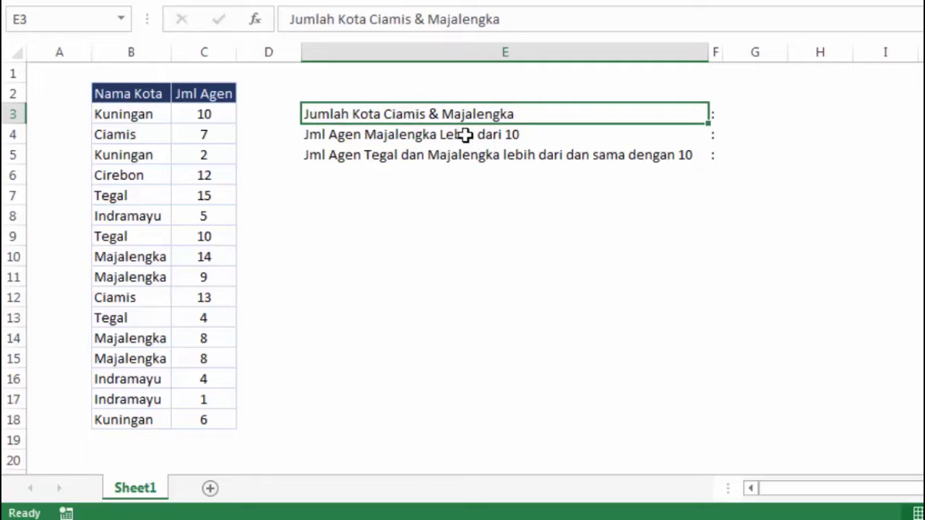
pyautogui.click(466, 134)
pyautogui.click(468, 118)
pyautogui.click(464, 137)
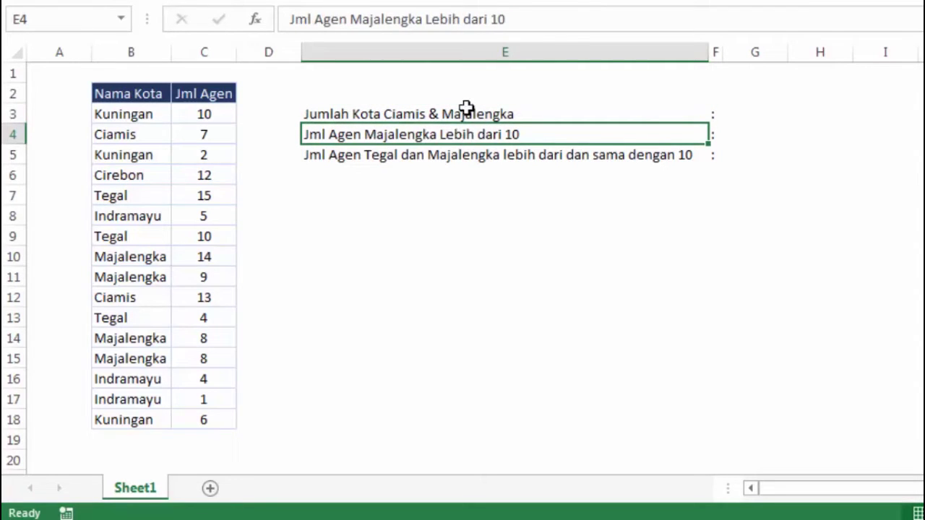
pyautogui.click(467, 108)
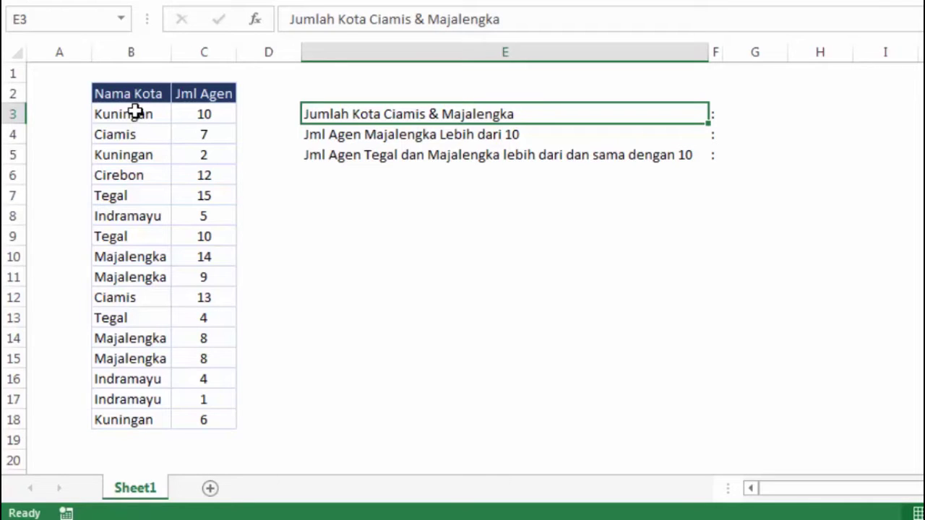
pyautogui.moveTo(135, 116); pyautogui.dragTo(143, 418)
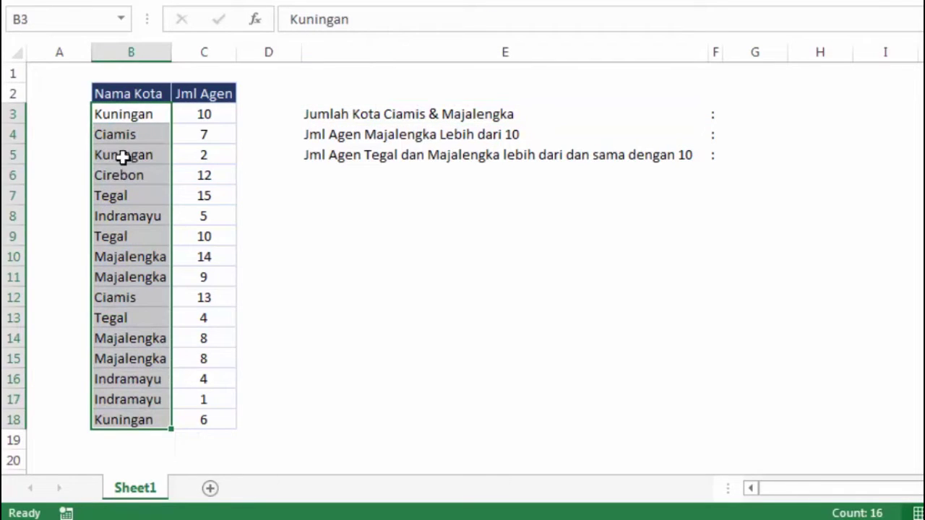
pyautogui.click(130, 134)
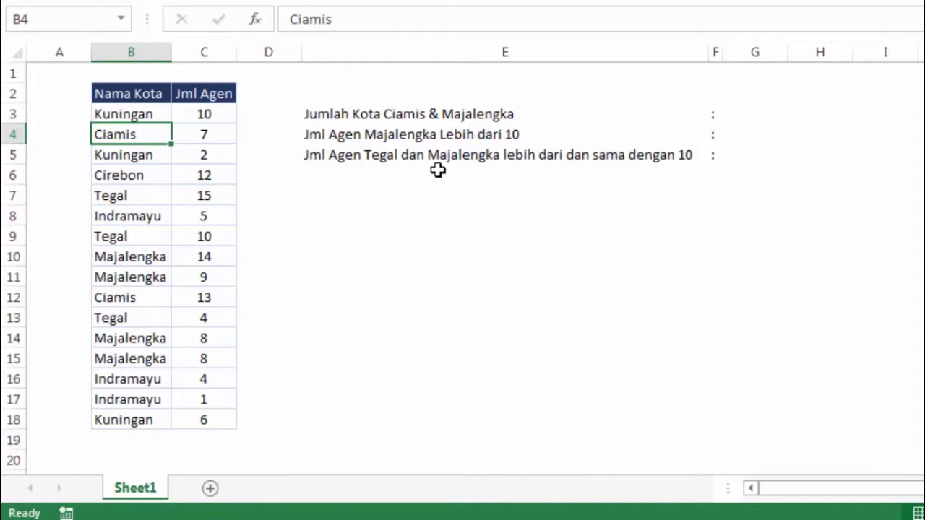
# - Enter the formula =COUNTIF(B3:B18;"Ciamis") in cell G3 to count the Ciamis entries
pyautogui.click(754, 113)
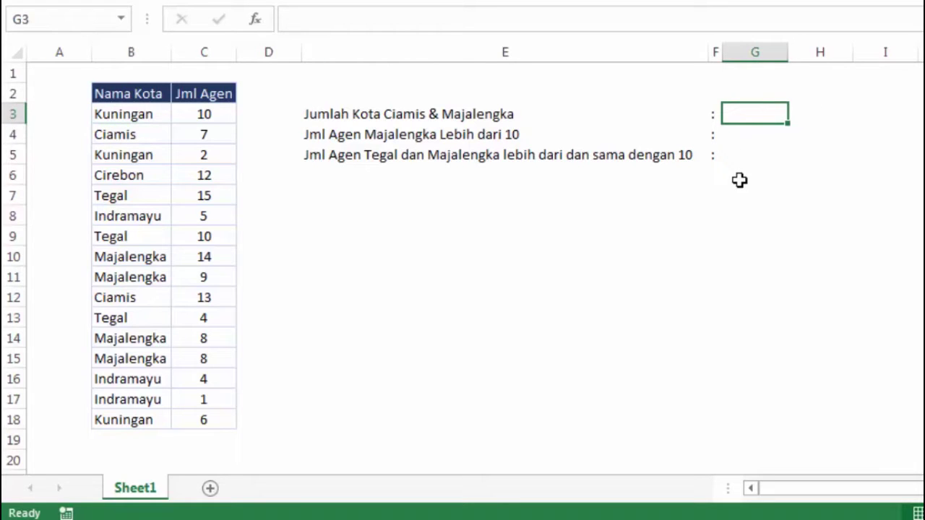
pyautogui.write('=')
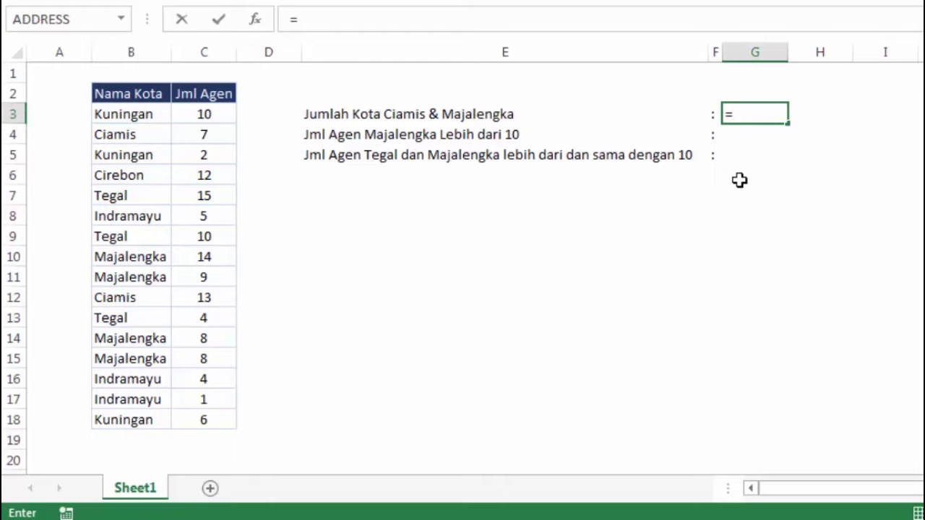
pyautogui.write('coun')
pyautogui.doubleClick(741, 184)
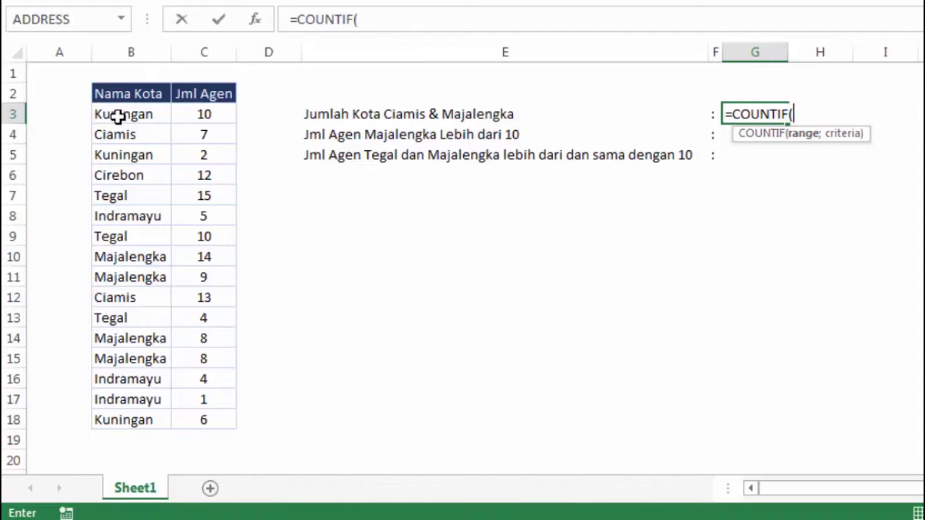
pyautogui.moveTo(118, 117); pyautogui.dragTo(120, 424)
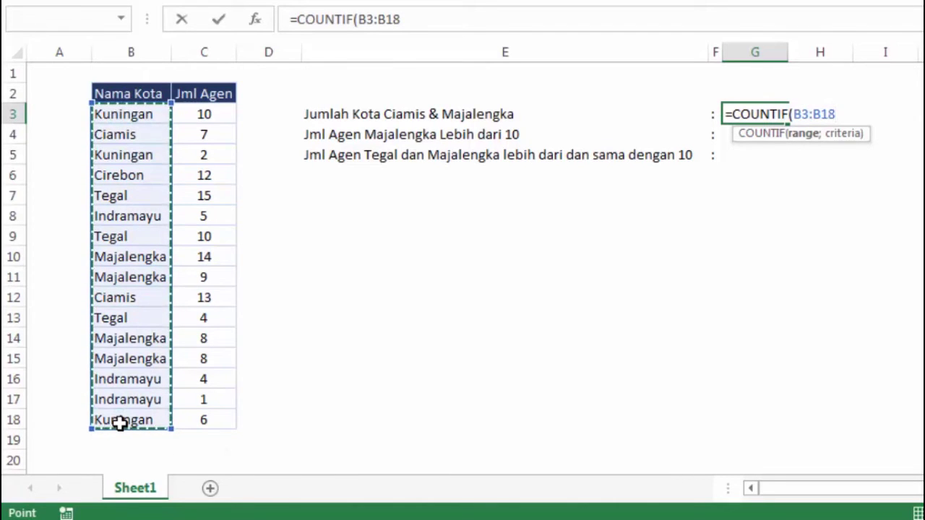
pyautogui.write(';')
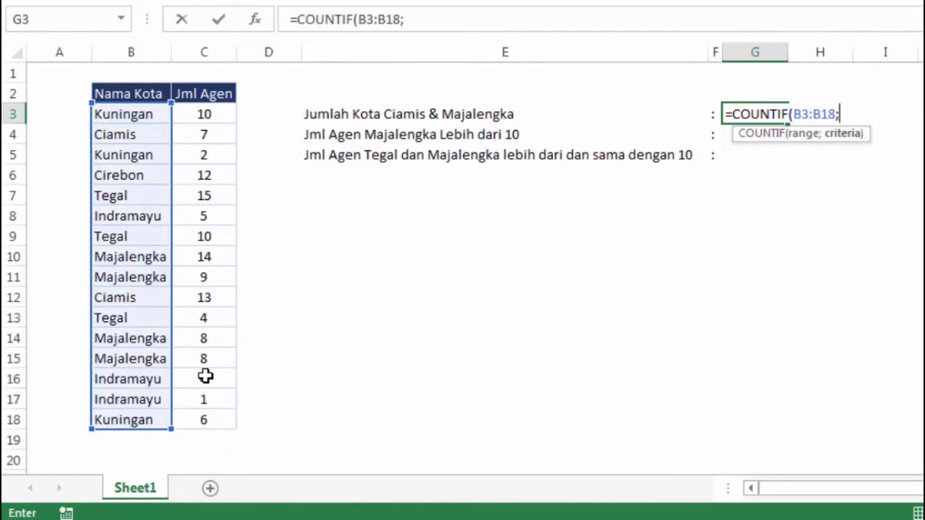
pyautogui.write('"')
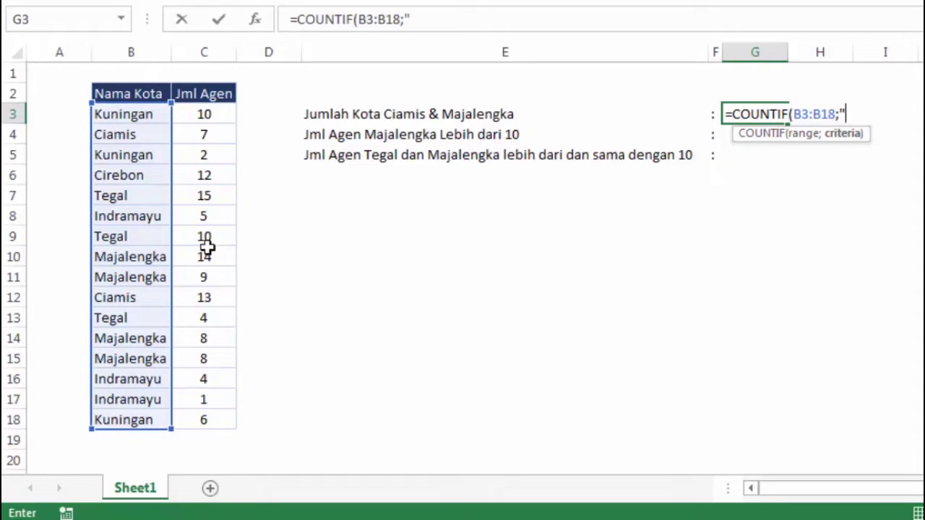
pyautogui.write('Cia')
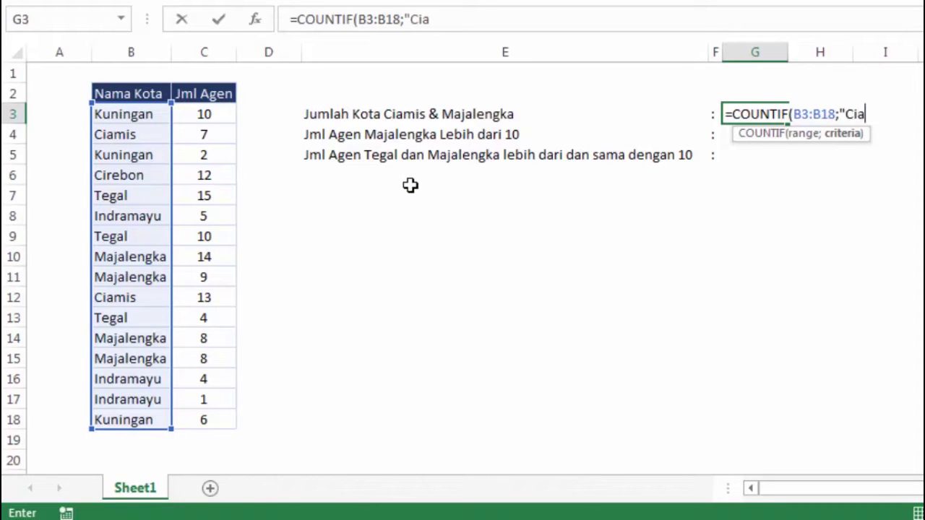
pyautogui.write('mis"')
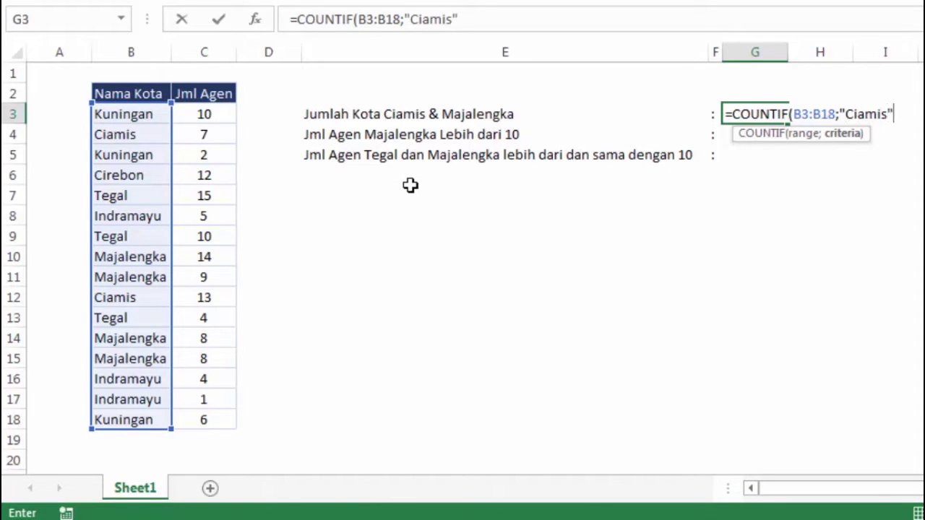
pyautogui.press('Return')
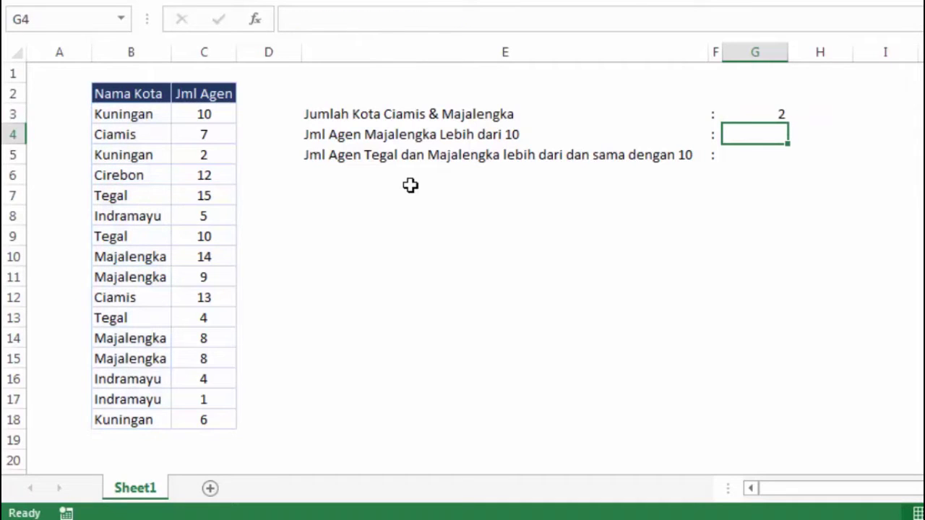
# - Edit the formula in G3 and insert SUM( in front of its COUNTIF function
pyautogui.press('Up')
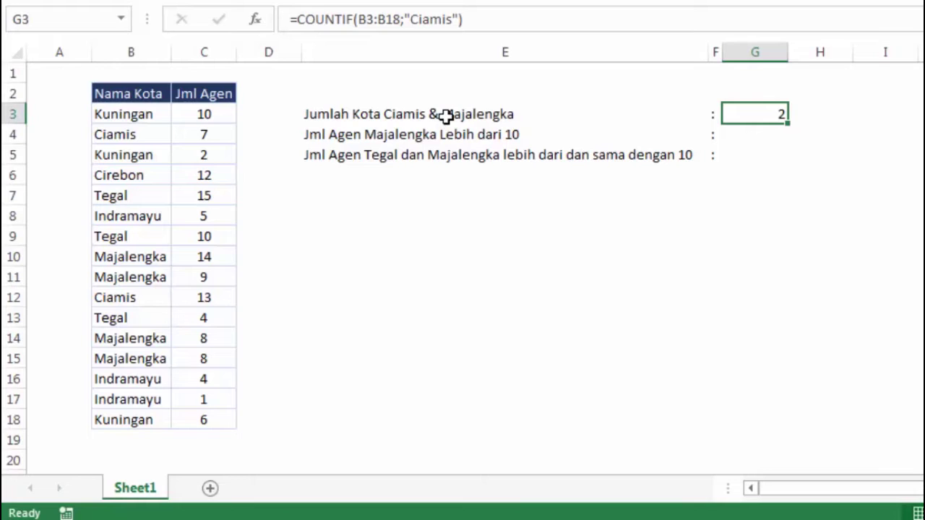
pyautogui.doubleClick(757, 114)
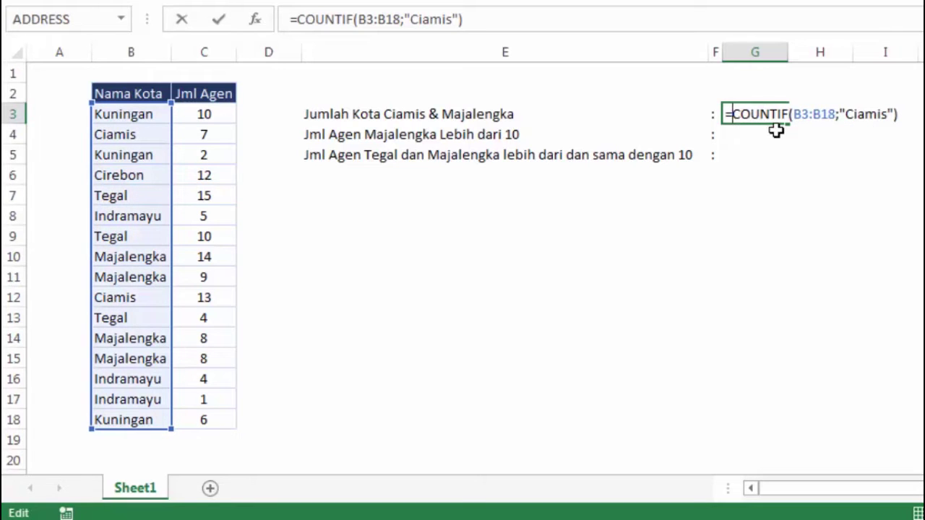
pyautogui.write('sum')
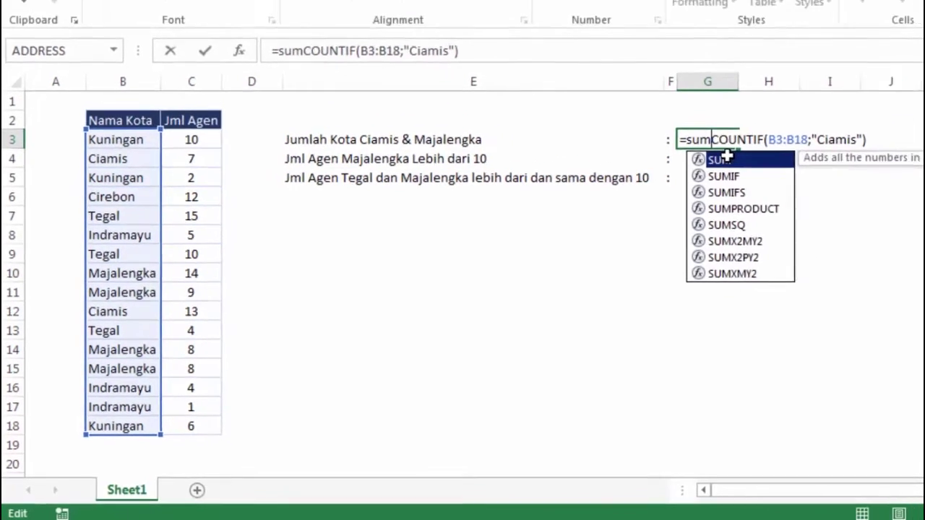
pyautogui.press('Tab')
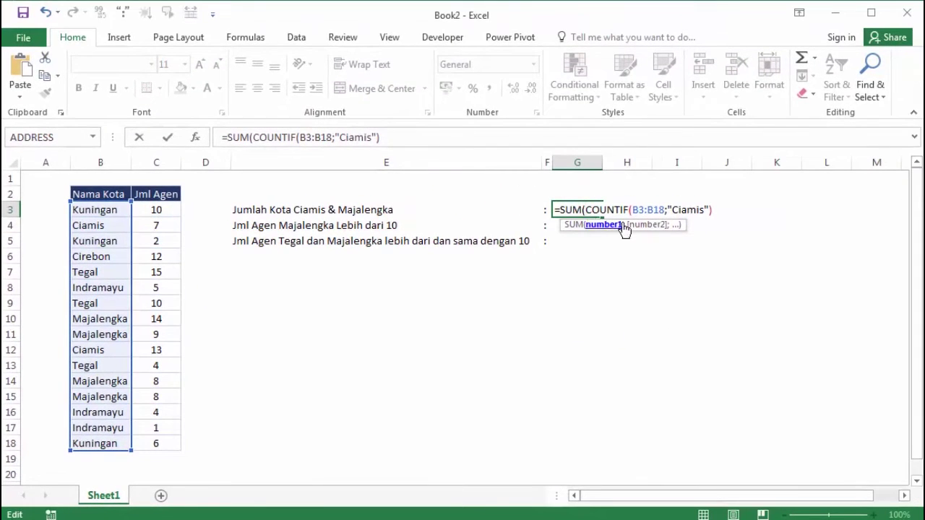
# - Add COUNTIF(B3:B18;"Majalengka") as the second SUM argument in G3 and accept the closing-parenthesis correction
pyautogui.click(719, 210)
pyautogui.write(';')
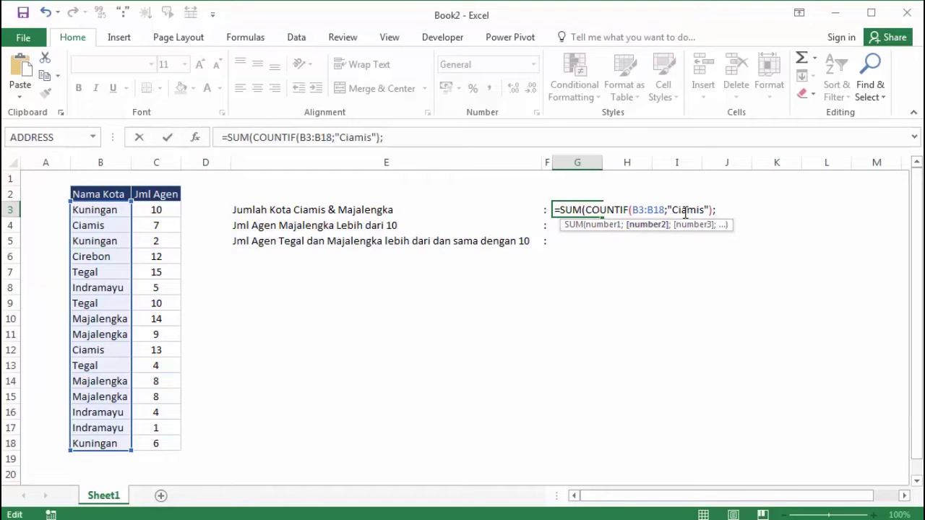
pyautogui.write('coun')
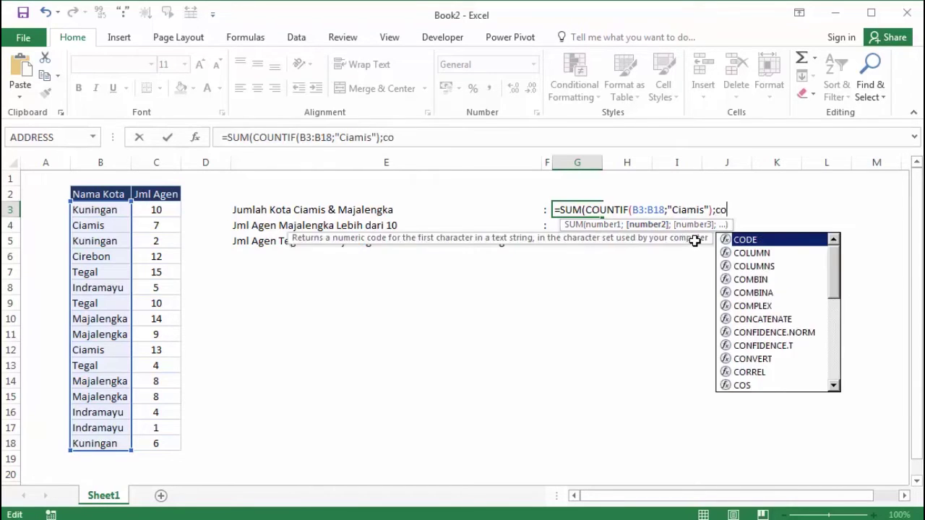
pyautogui.press('Down')
pyautogui.press('Down')
pyautogui.press('Down')
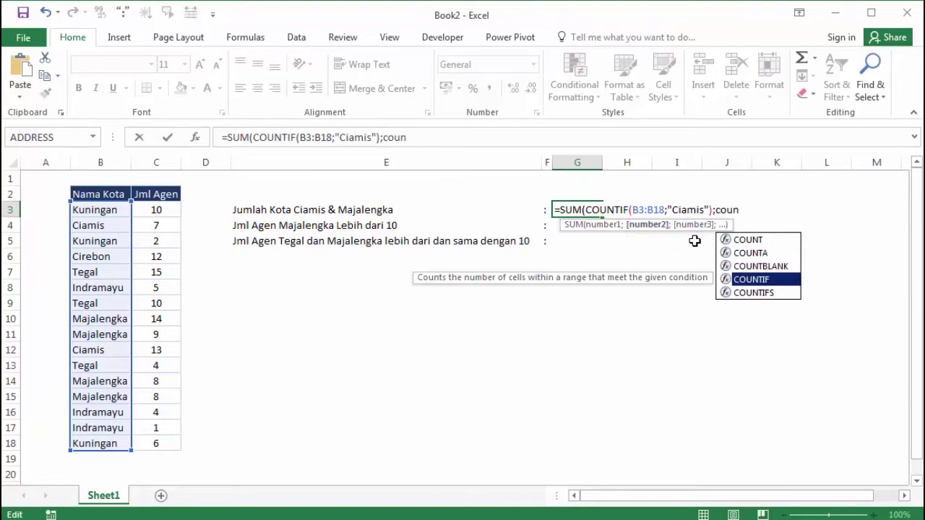
pyautogui.press('Tab')
pyautogui.moveTo(125, 208); pyautogui.dragTo(113, 440)
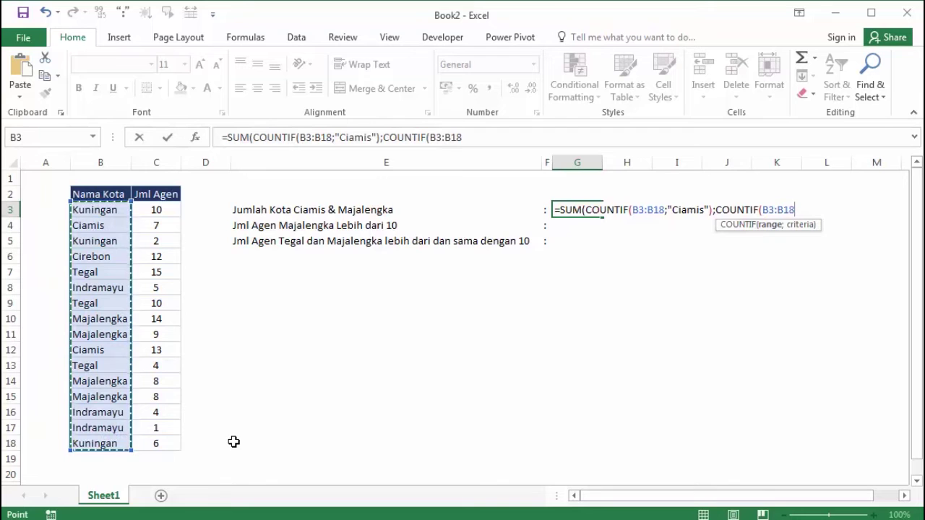
pyautogui.write(';"')
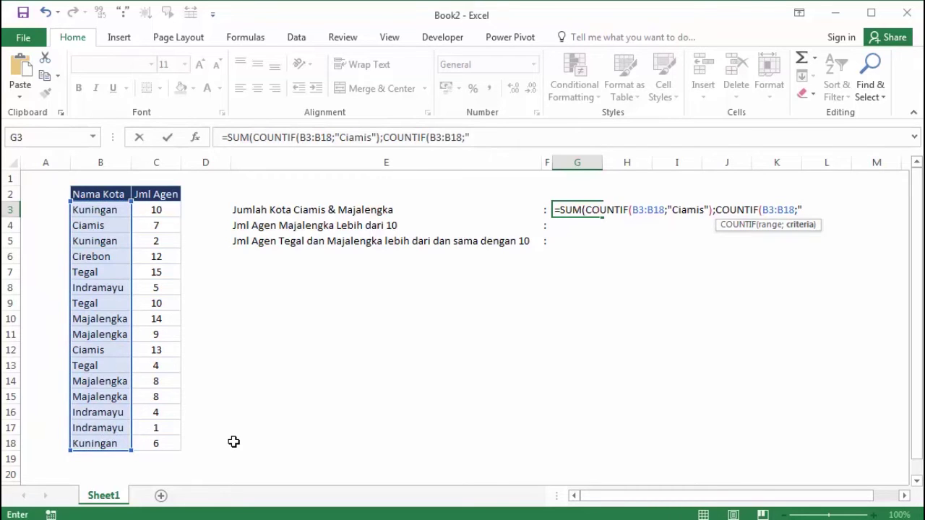
pyautogui.write('Majalengka')
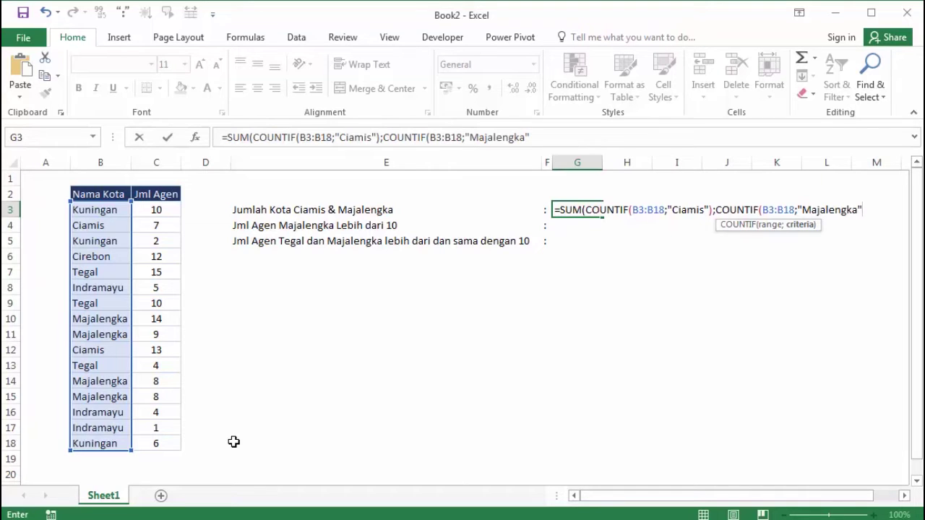
pyautogui.press('Return')
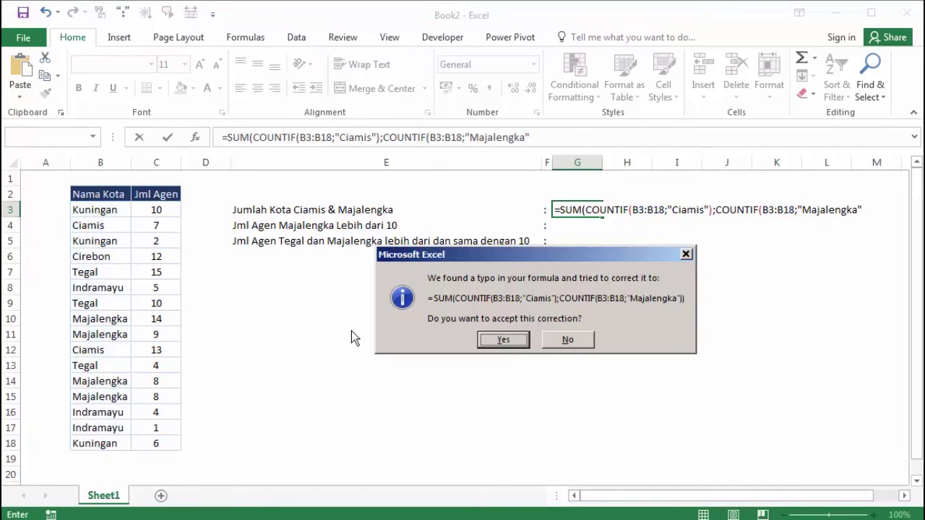
pyautogui.click(508, 343)
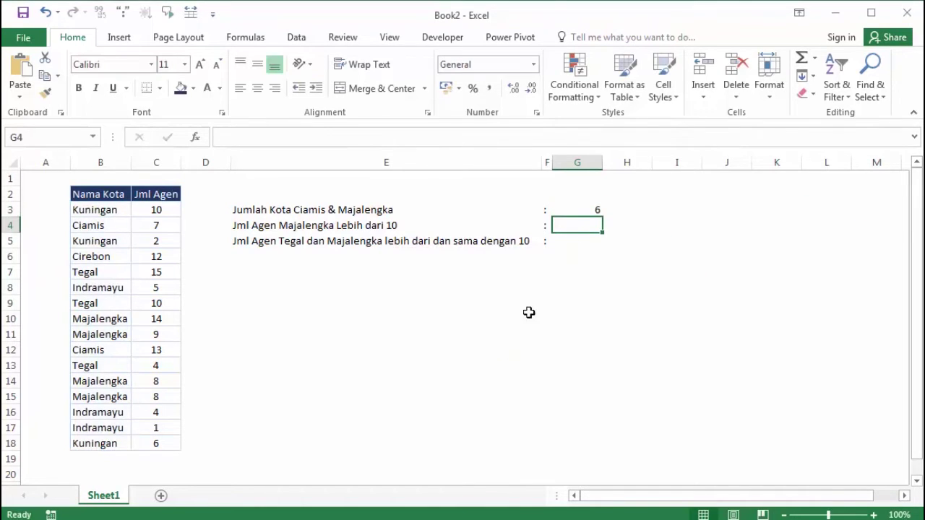
# - Check the G3 formula's count by selecting every Ciamis and Majalengka entry in the Nama Kota column
pyautogui.click(584, 213)
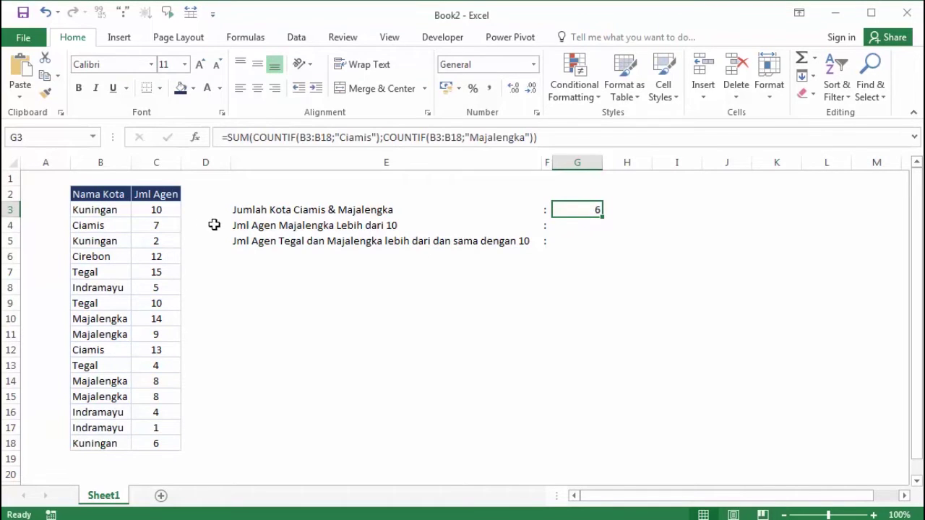
pyautogui.click(96, 226)
pyautogui.keyDown('ctrl'); pyautogui.click(103, 349); pyautogui.keyUp('ctrl')
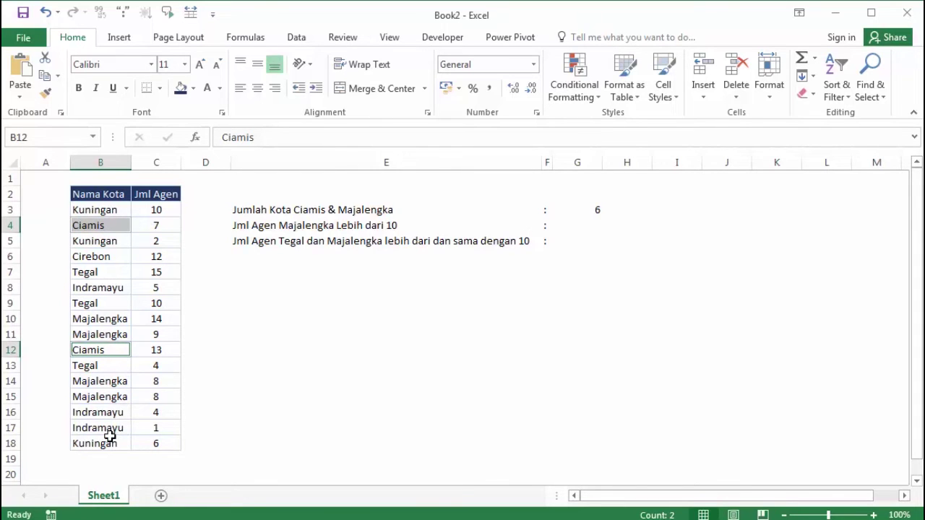
pyautogui.keyDown('ctrl'); pyautogui.click(113, 319); pyautogui.keyUp('ctrl')
pyautogui.keyDown('ctrl'); pyautogui.click(116, 334); pyautogui.keyUp('ctrl')
pyautogui.keyDown('ctrl'); pyautogui.click(114, 383); pyautogui.keyUp('ctrl')
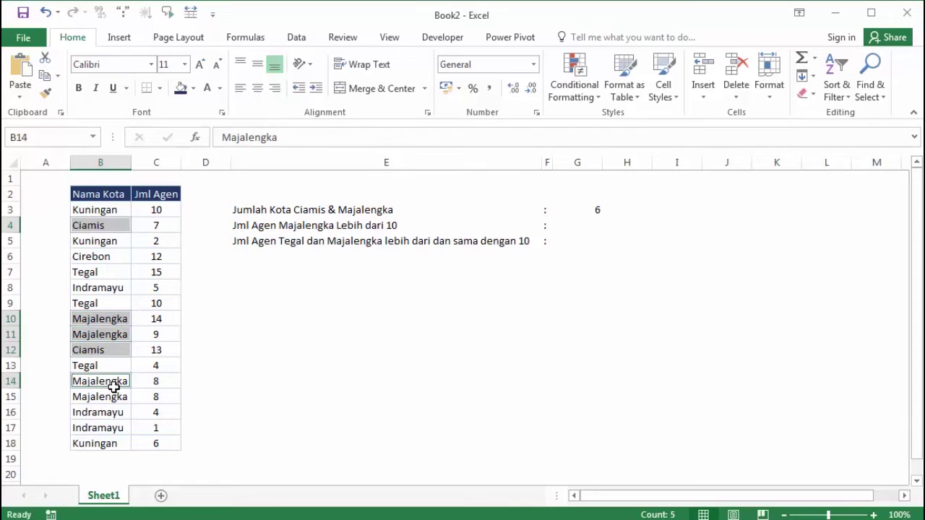
pyautogui.keyDown('ctrl'); pyautogui.click(114, 398); pyautogui.keyUp('ctrl')
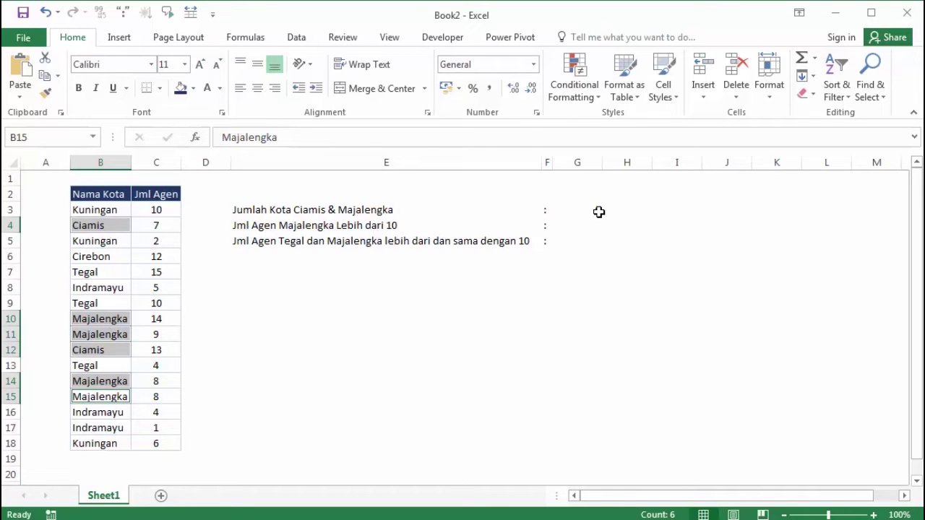
pyautogui.click(599, 212)
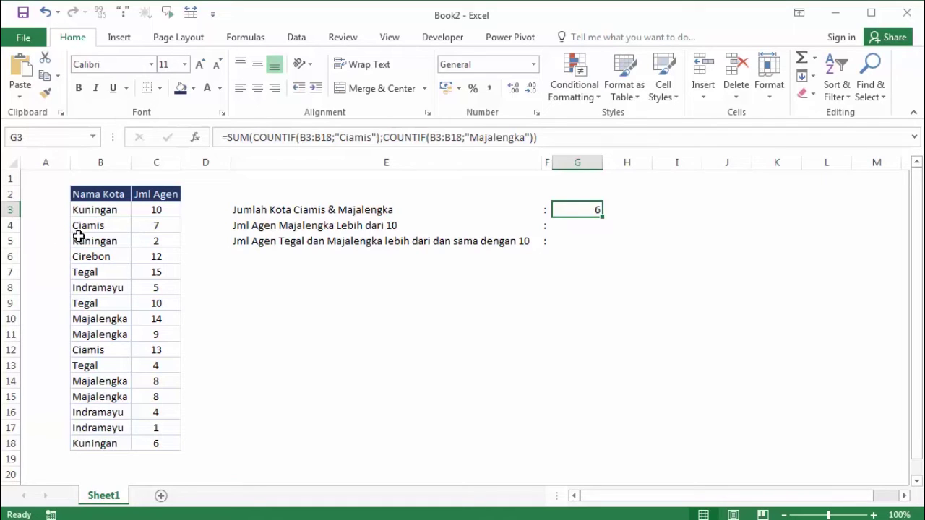
# - Examine the different city names in column B and the second question in E4 about Majalengka agents
pyautogui.click(88, 213)
pyautogui.keyDown('ctrl'); pyautogui.click(89, 225); pyautogui.keyUp('ctrl')
pyautogui.keyDown('ctrl'); pyautogui.click(91, 256); pyautogui.keyUp('ctrl')
pyautogui.keyDown('ctrl'); pyautogui.click(94, 303); pyautogui.keyUp('ctrl')
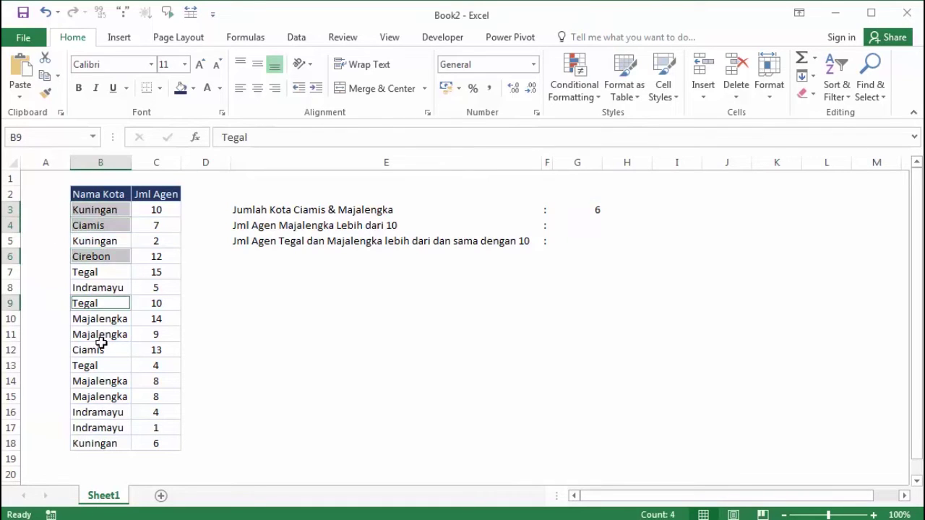
pyautogui.click(102, 350)
pyautogui.click(414, 273)
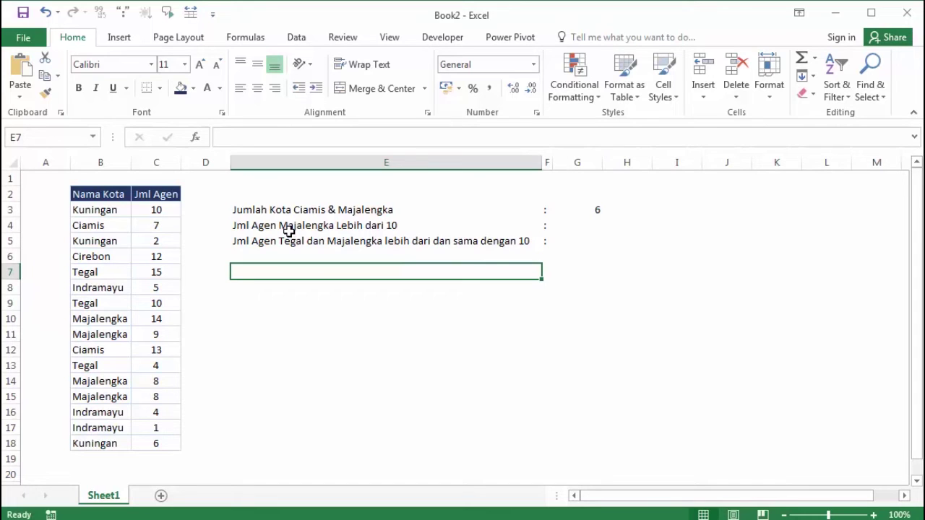
pyautogui.click(286, 287)
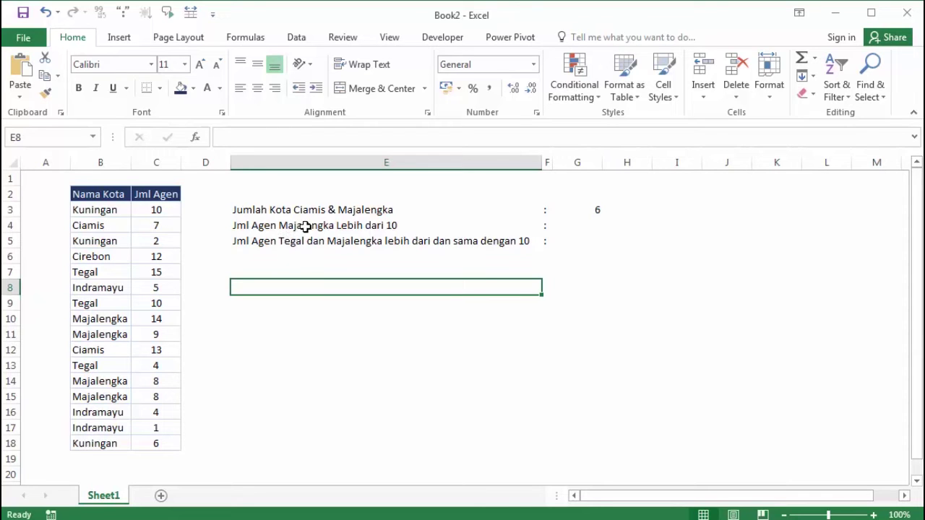
pyautogui.click(393, 226)
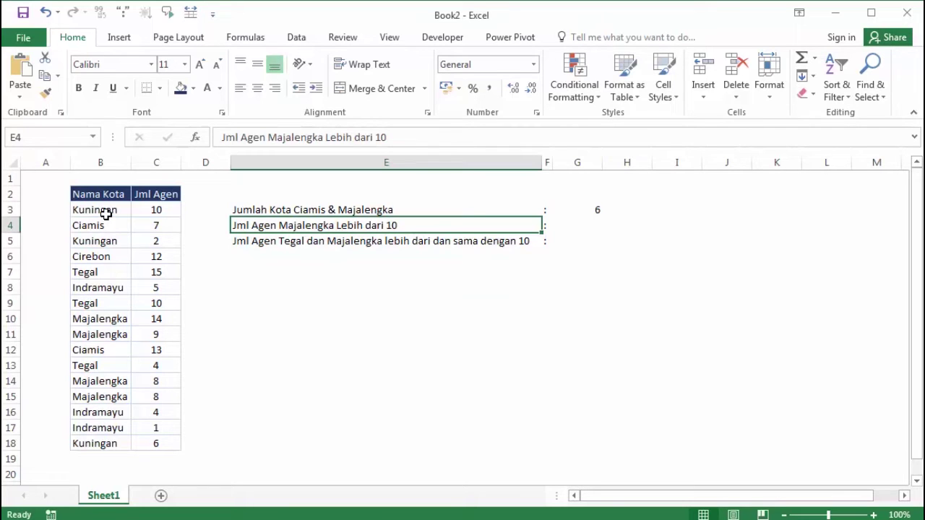
pyautogui.click(94, 253)
pyautogui.click(101, 225)
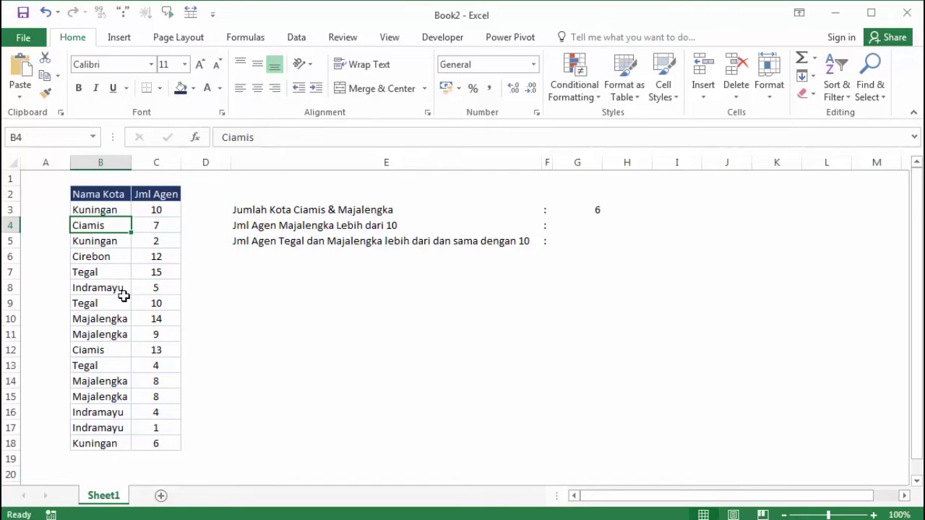
# - Begin a COUNTIFS formula in cell G4 with criteria range B3:B18 and the criterion "Majalengka"
pyautogui.click(597, 226)
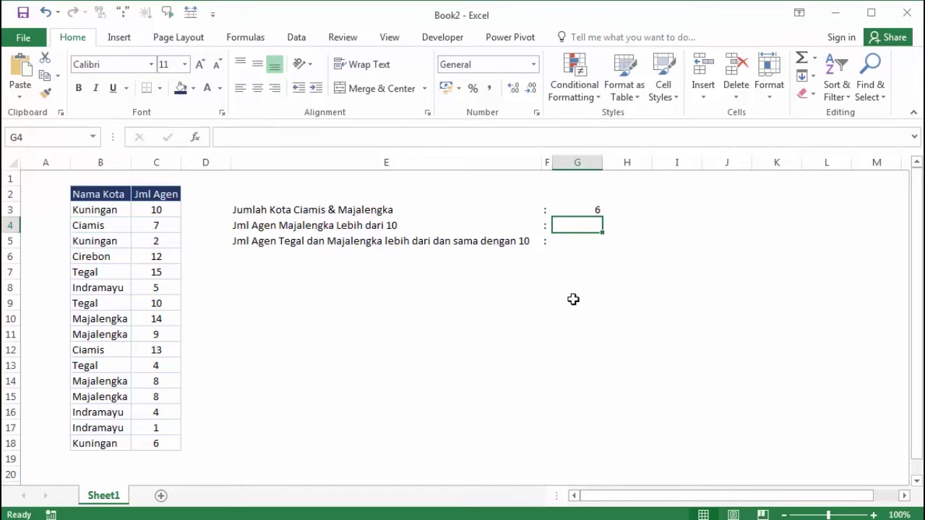
pyautogui.write('=coun')
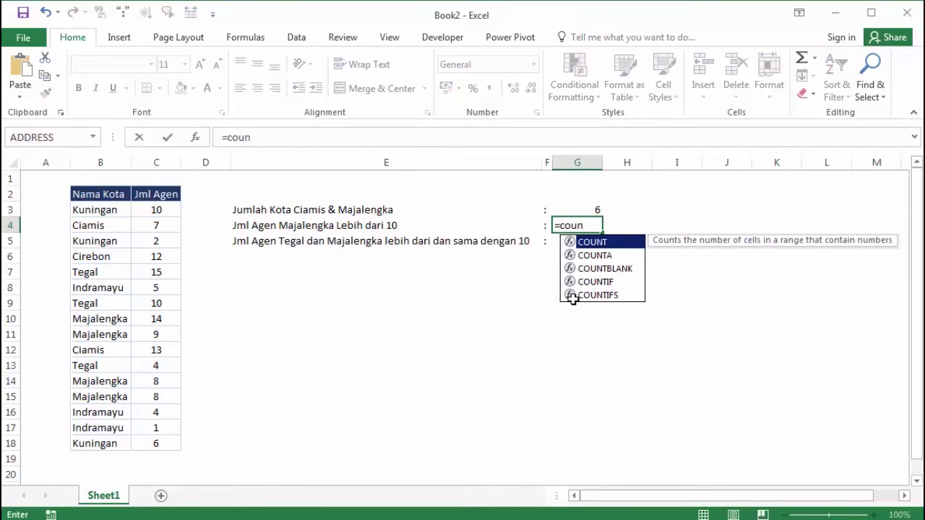
pyautogui.press('Down')
pyautogui.press('Down')
pyautogui.press('Down')
pyautogui.press('Down')
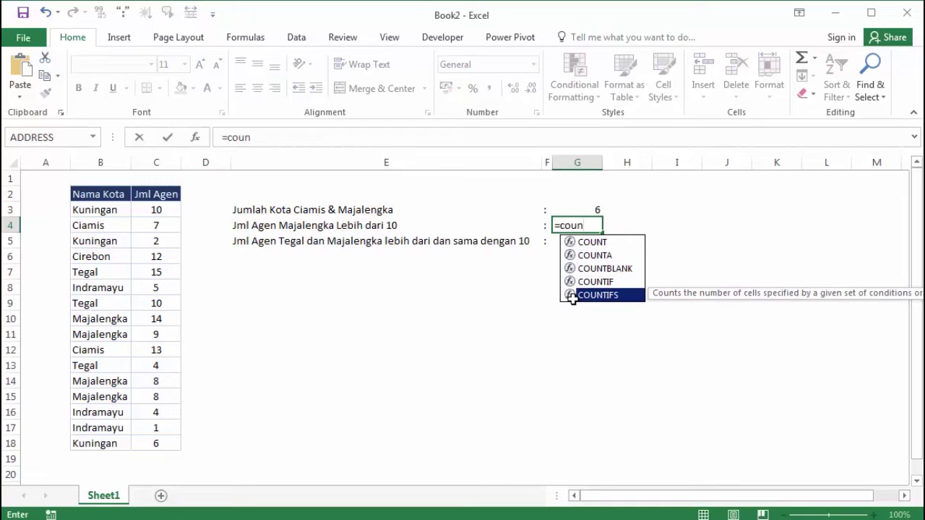
pyautogui.press('Tab')
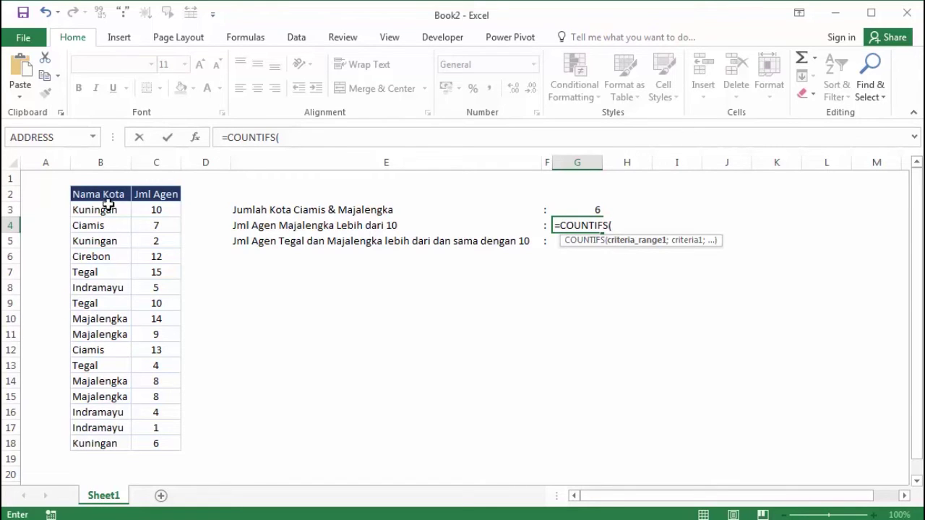
pyautogui.moveTo(106, 208); pyautogui.dragTo(112, 447)
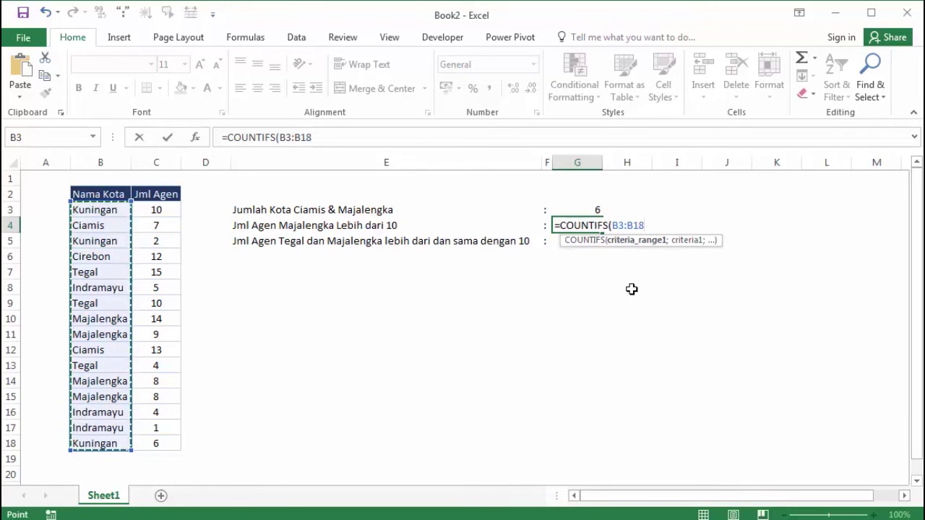
pyautogui.write(';')
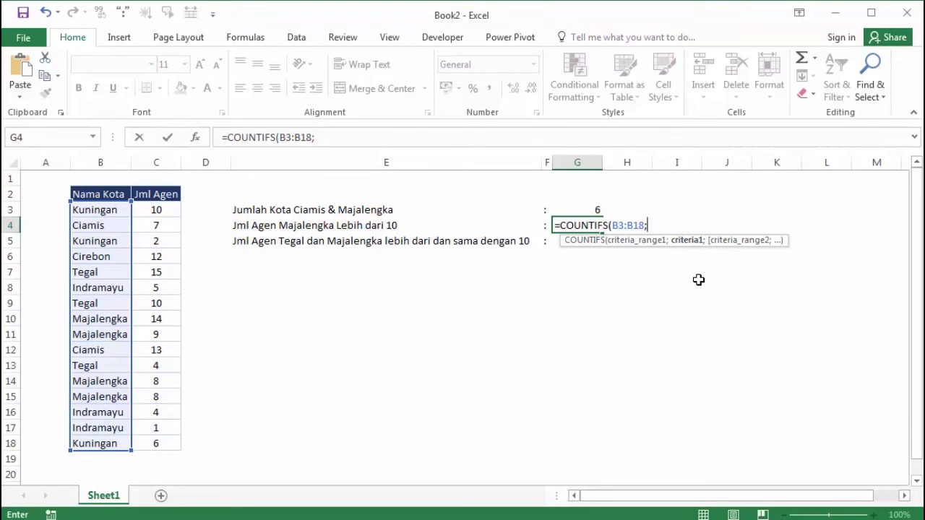
pyautogui.write('"Majal')
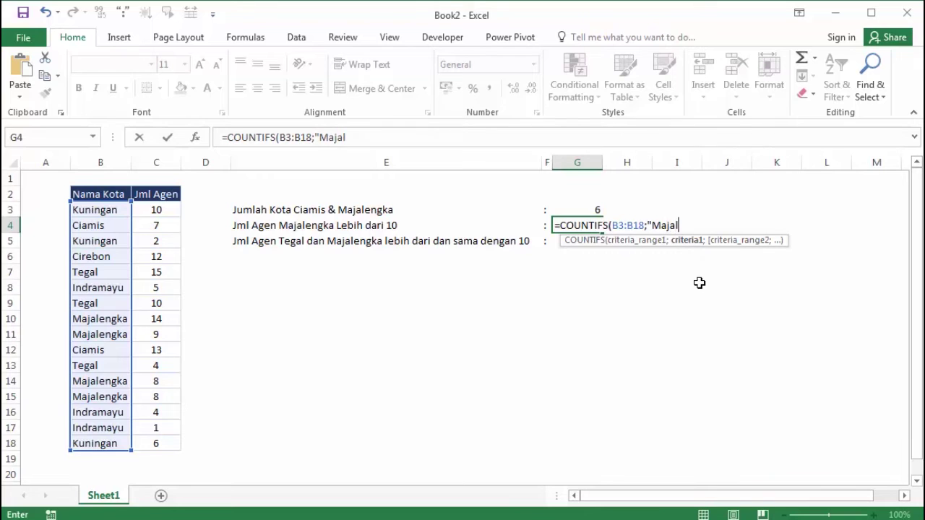
pyautogui.write('engka')
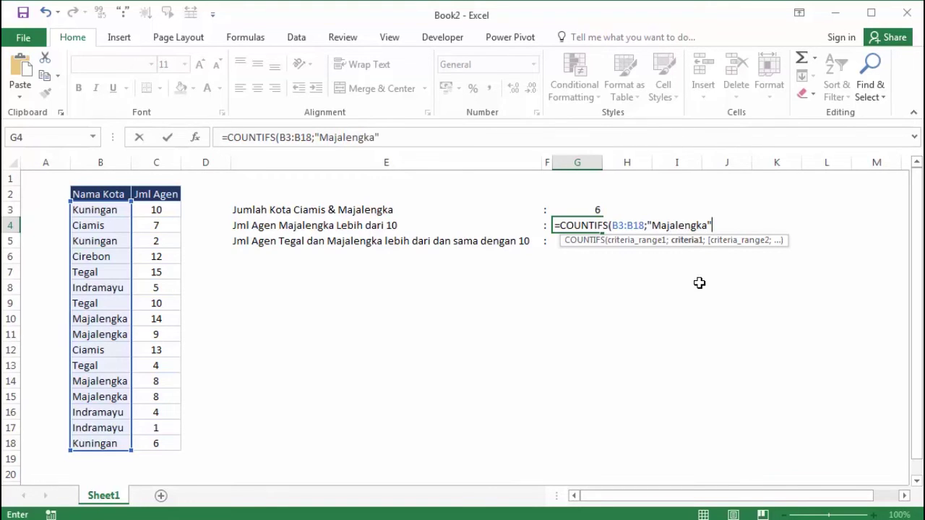
pyautogui.write('";')
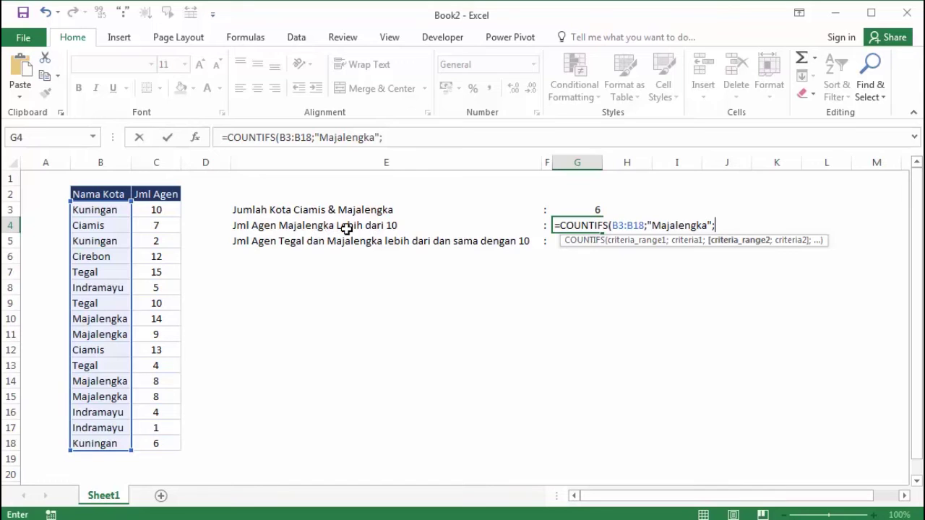
# - Add criteria range C3:C18 with the criterion ">10" to the COUNTIFS formula in G4 and commit it
pyautogui.click(157, 210)
pyautogui.moveTo(157, 210); pyautogui.dragTo(157, 446)
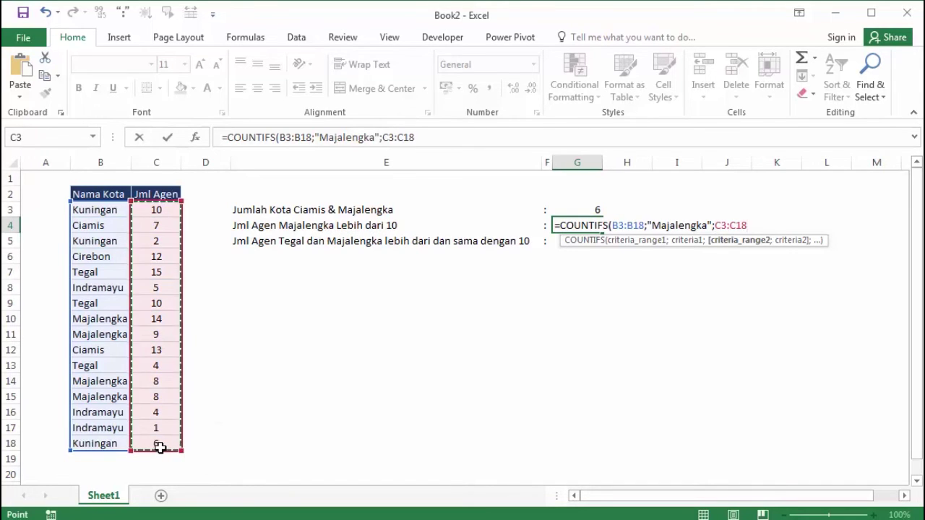
pyautogui.write(';')
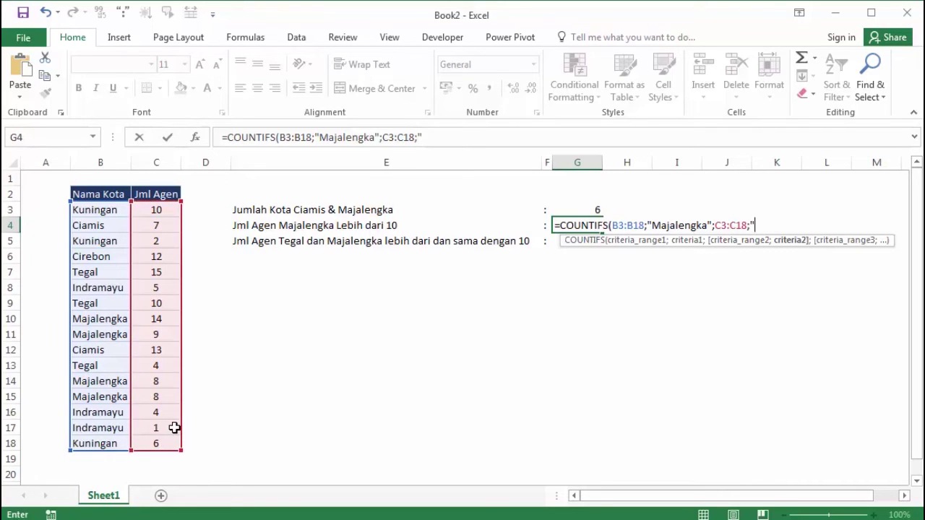
pyautogui.write('">10"')
pyautogui.press('Return')
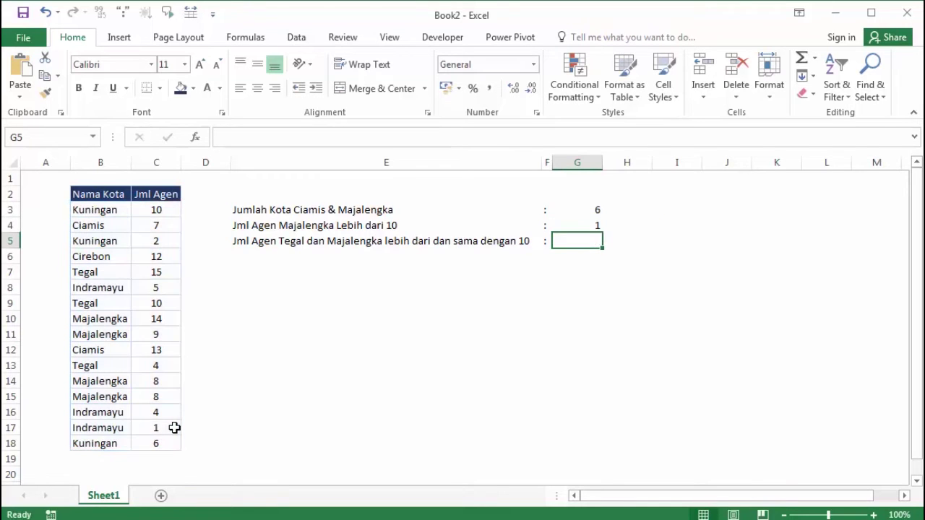
# - Check the G4 formula against the question in E4 and the Majalengka rows in B10:C11
pyautogui.click(587, 221)
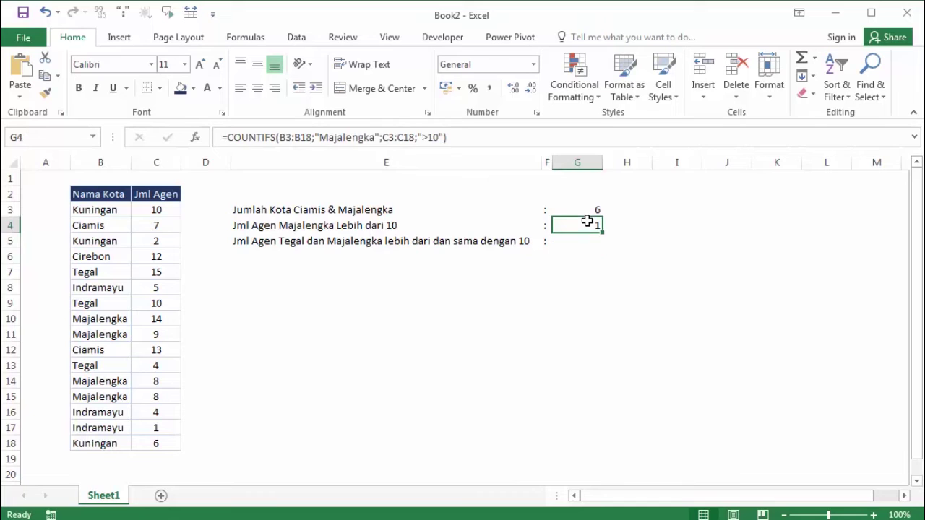
pyautogui.click(271, 229)
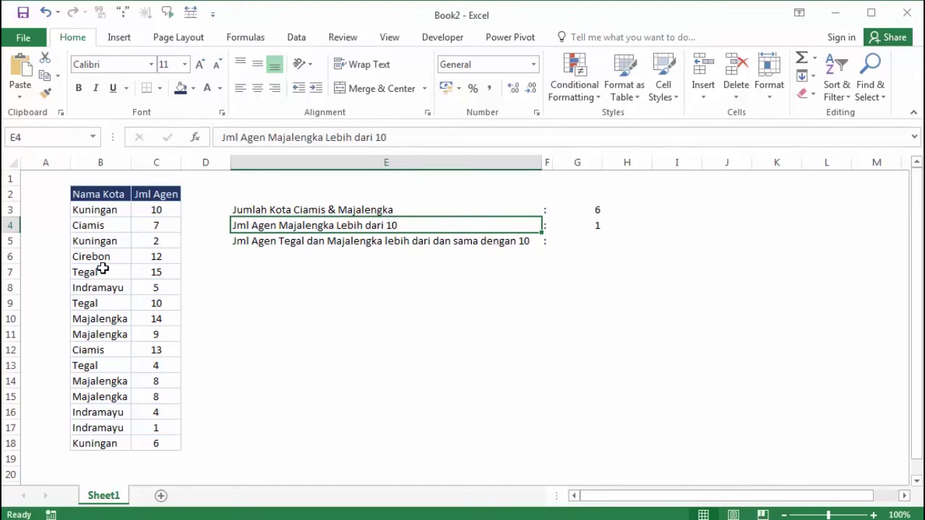
pyautogui.moveTo(108, 319); pyautogui.dragTo(145, 335)
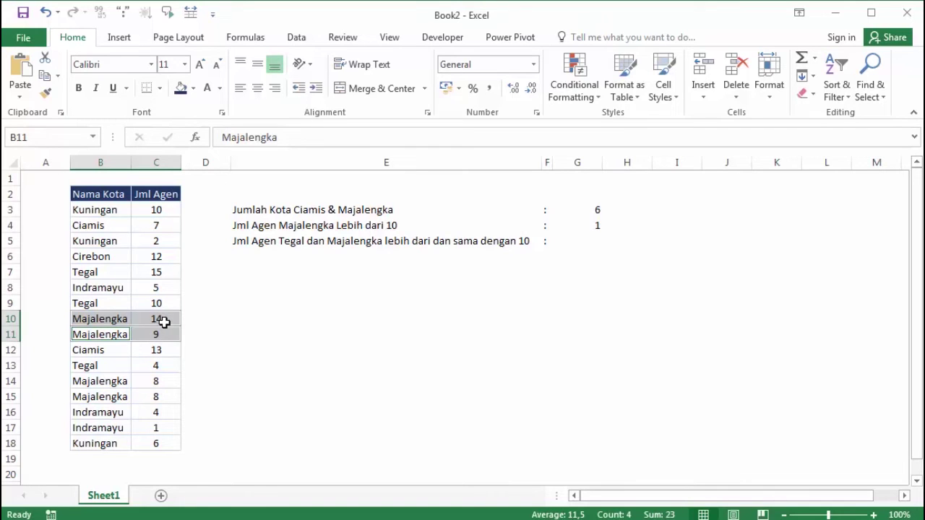
pyautogui.click(599, 225)
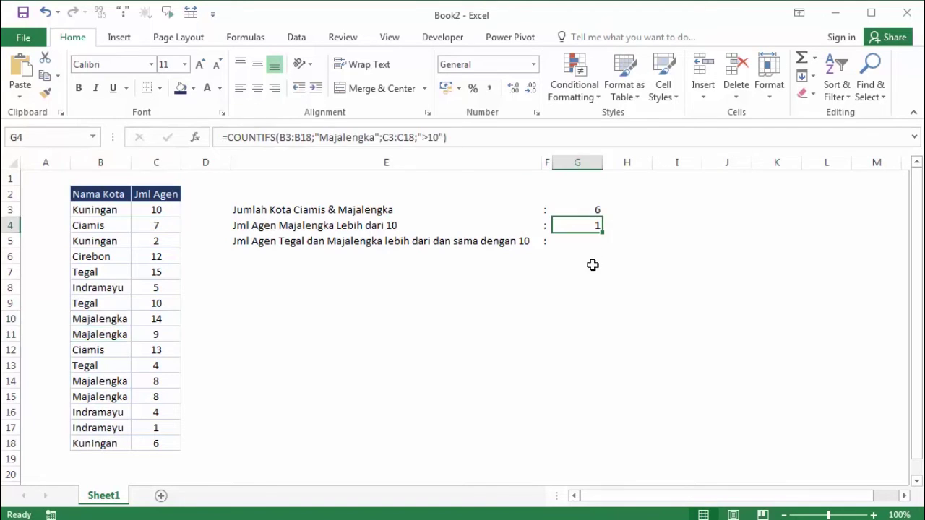
# - Review the city names in column B and the agent numbers in C3:C8 before answering the third question
pyautogui.click(593, 265)
pyautogui.click(471, 319)
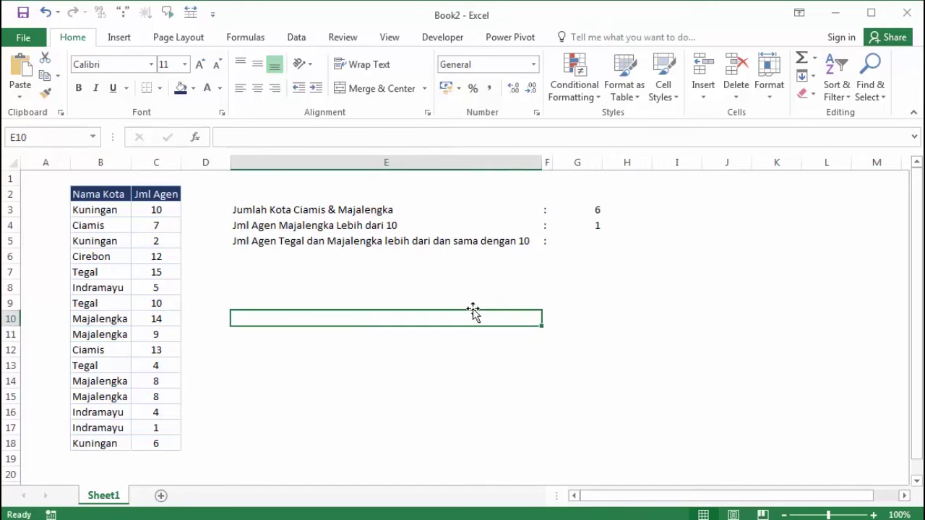
pyautogui.click(242, 268)
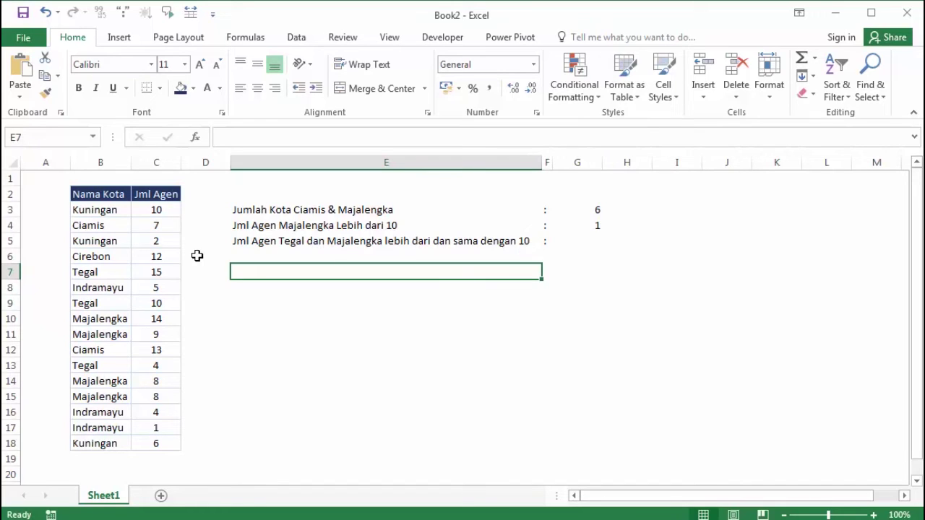
pyautogui.click(98, 210)
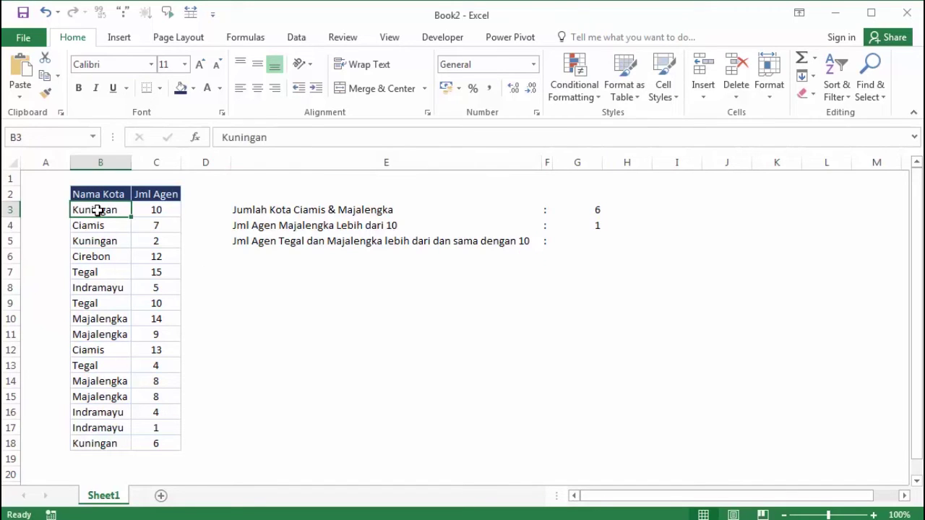
pyautogui.click(104, 241)
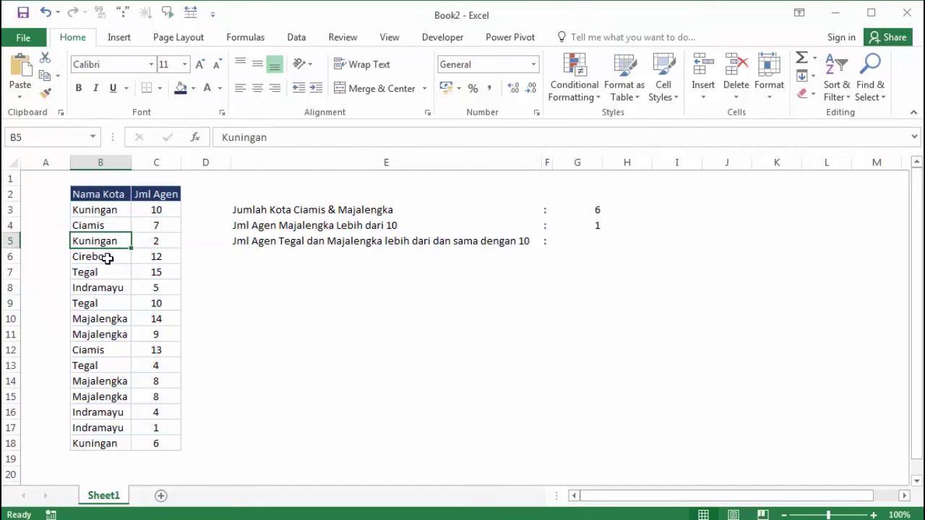
pyautogui.click(108, 211)
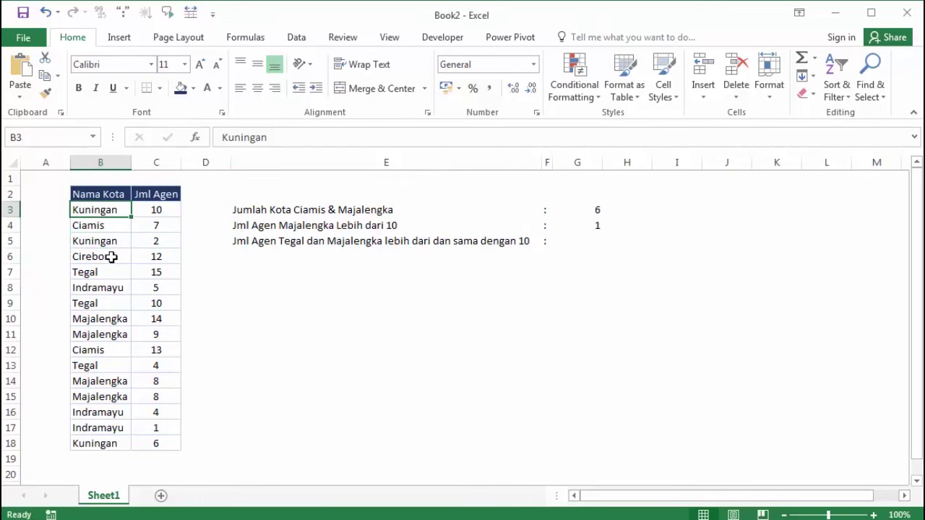
pyautogui.click(111, 257)
pyautogui.moveTo(168, 209); pyautogui.dragTo(154, 292)
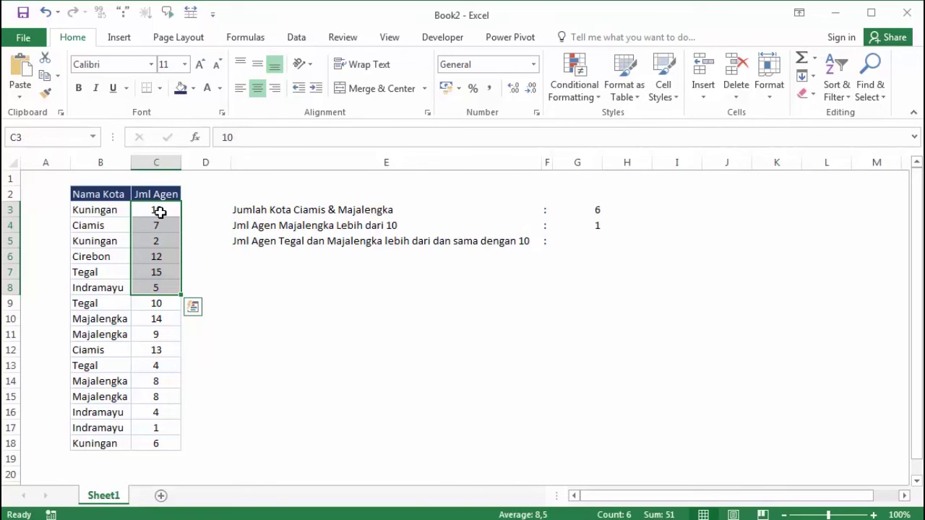
# - Begin a COUNTIFS formula in cell G5 with criteria range B3:B18 and the criterion "Tegal"
pyautogui.click(595, 243)
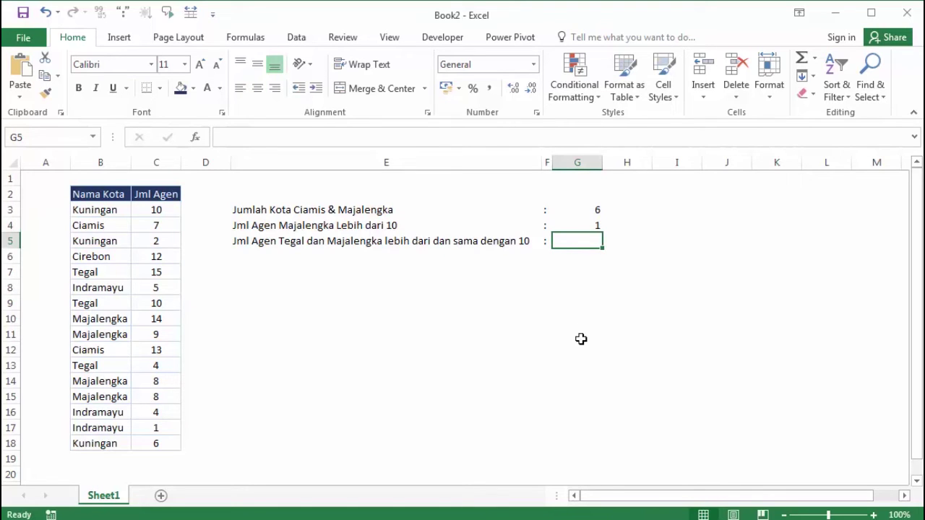
pyautogui.write('=coun')
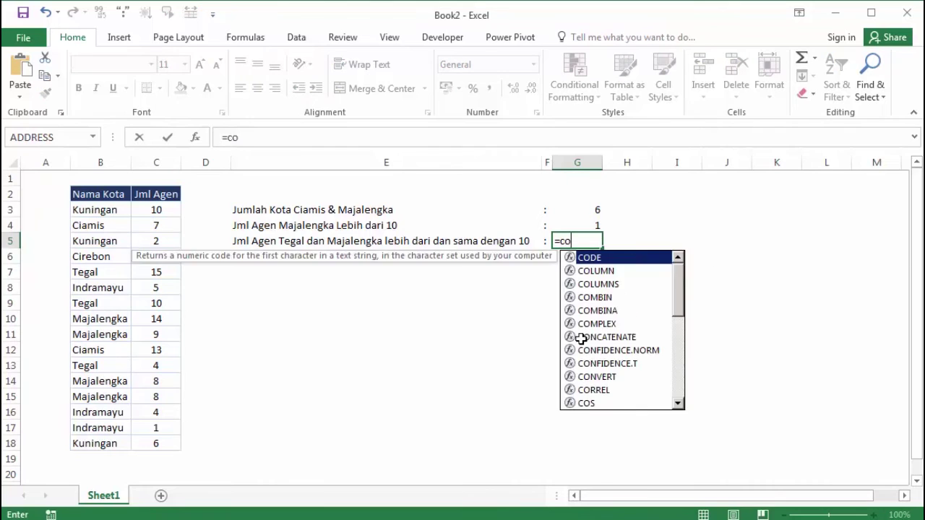
pyautogui.press('Down')
pyautogui.press('Down')
pyautogui.press('Down')
pyautogui.press('Down')
pyautogui.press('Tab')
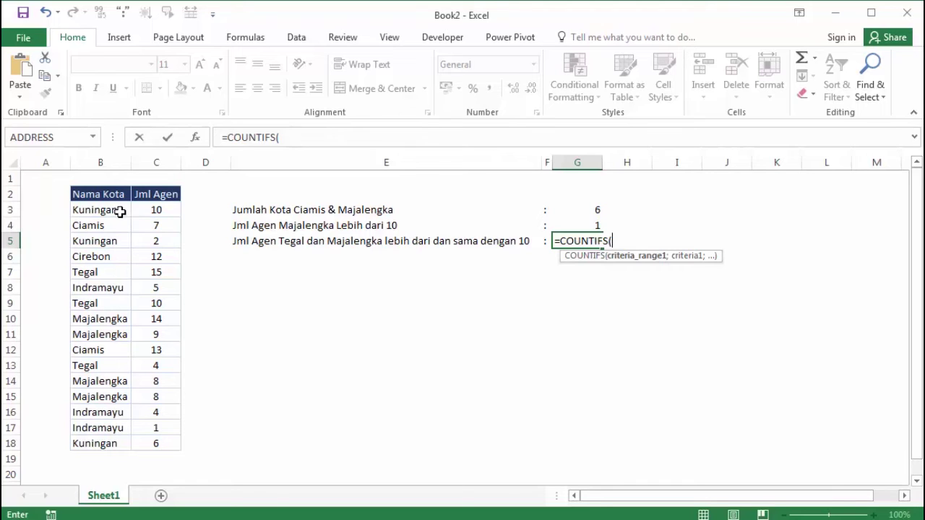
pyautogui.moveTo(119, 210); pyautogui.dragTo(96, 443)
pyautogui.write(';')
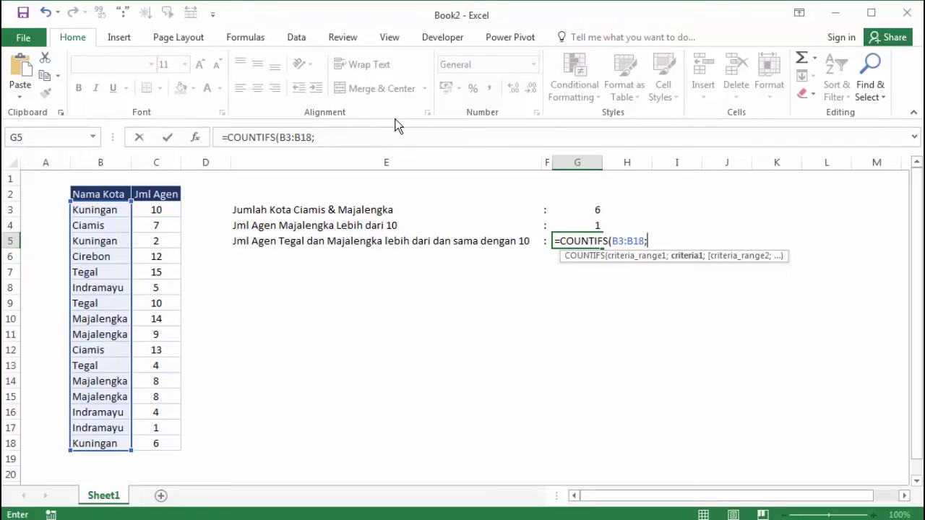
pyautogui.write('"Tegal')
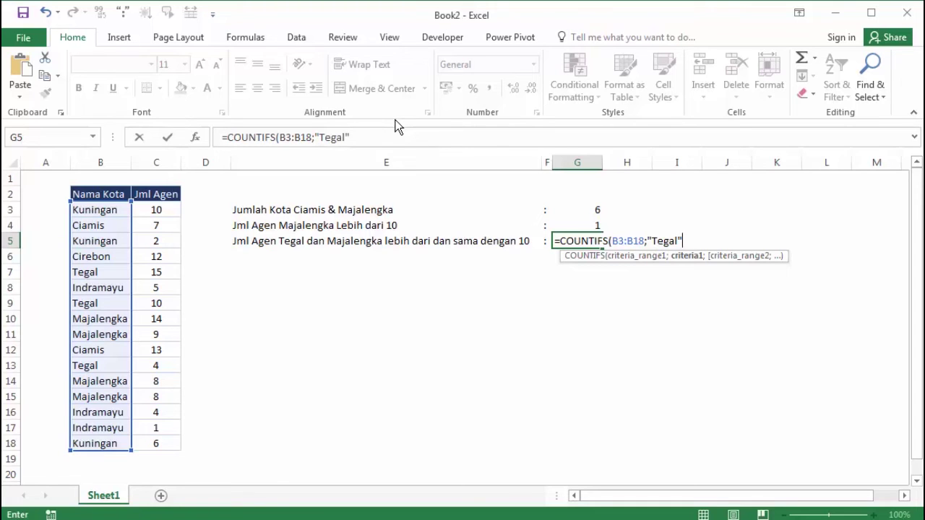
pyautogui.write('";')
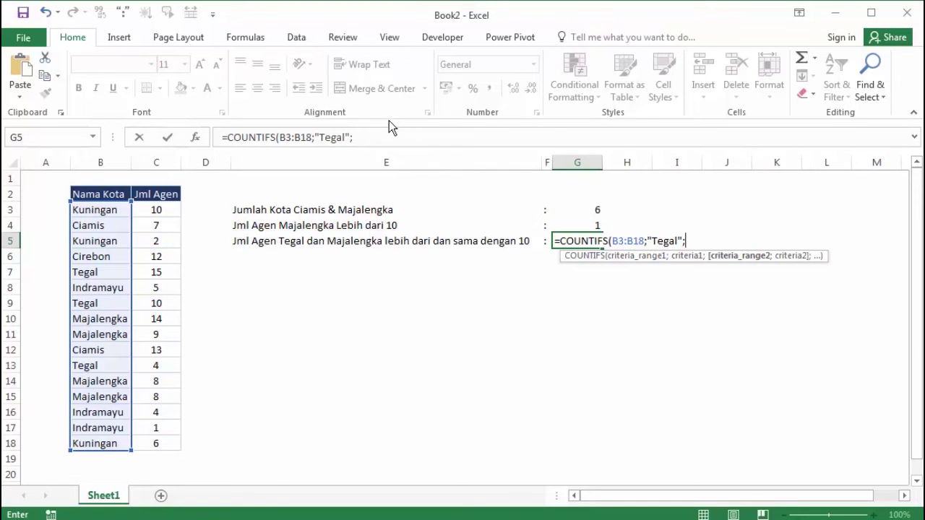
# - Add criteria range C3:C18 with the criterion ">10" to the COUNTIFS formula in G5 and commit it
pyautogui.moveTo(157, 210); pyautogui.dragTo(161, 443)
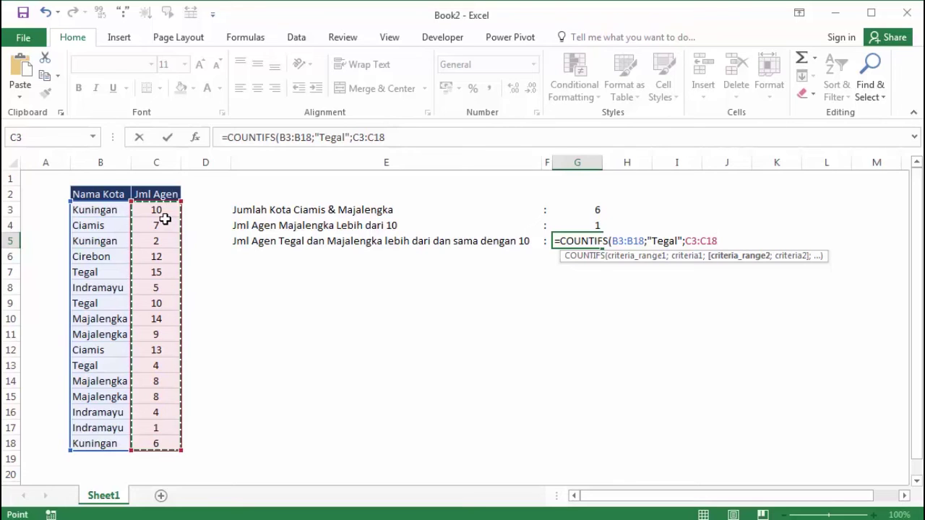
pyautogui.write(';')
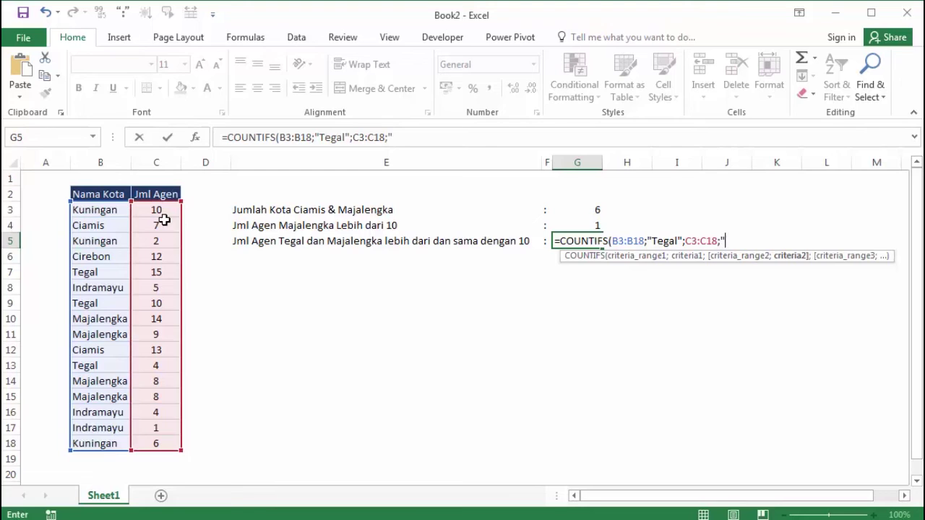
pyautogui.write('">10"')
pyautogui.press('Return')
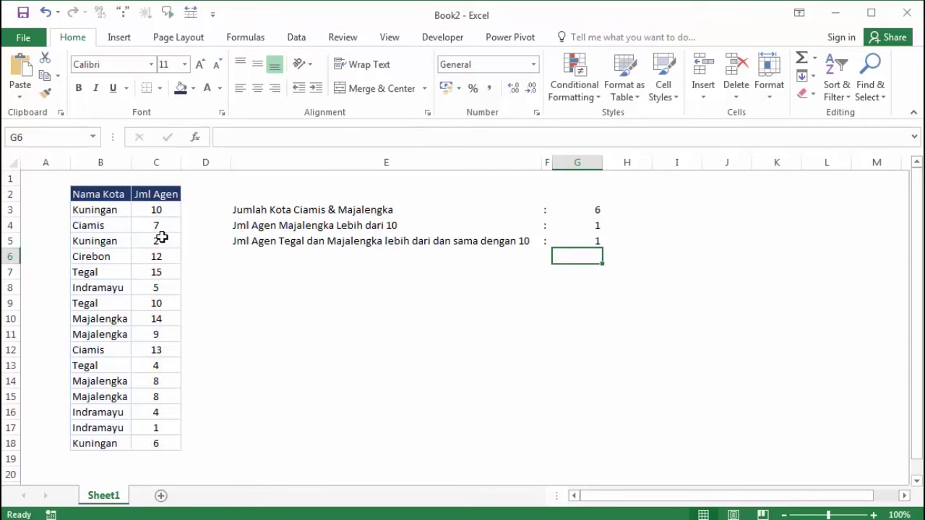
# - Check the G5 formula against the Tegal rows in B7:C7 and B9:C9
pyautogui.click(593, 237)
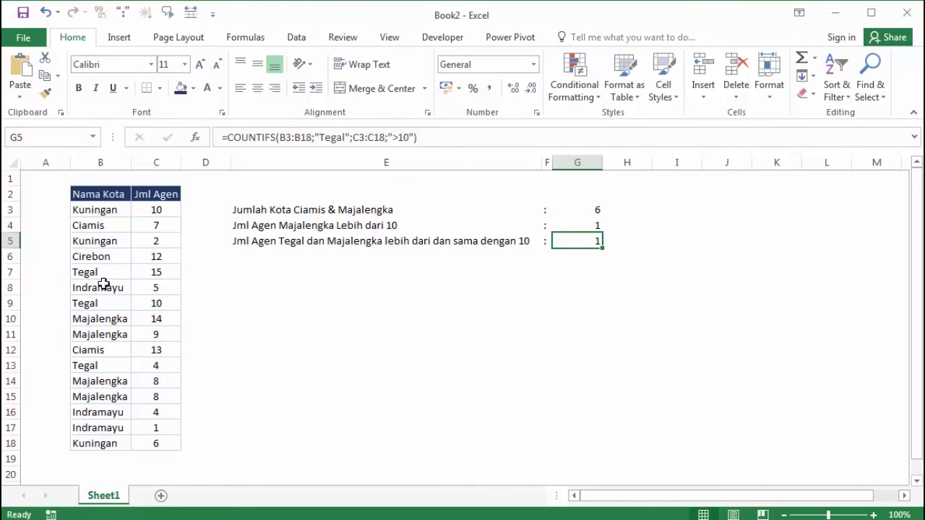
pyautogui.moveTo(109, 273); pyautogui.dragTo(155, 276)
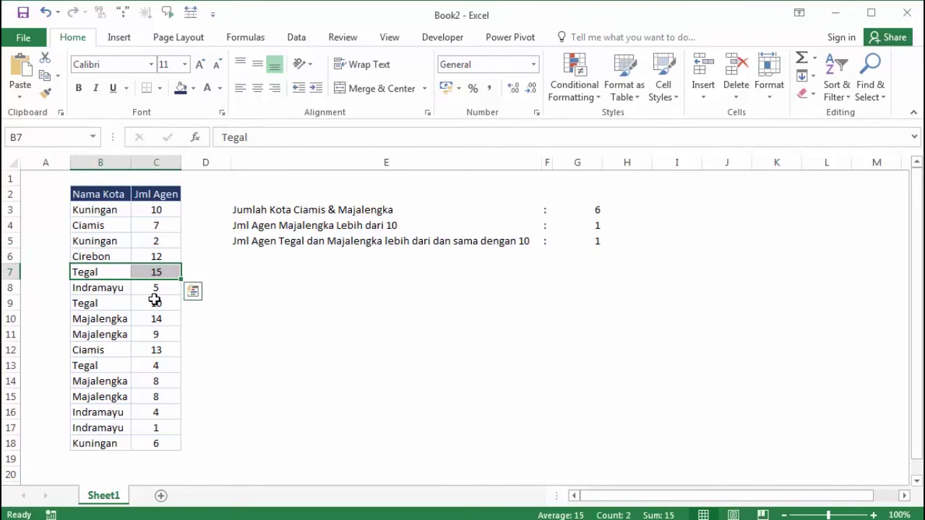
pyautogui.keyDown('ctrl'); pyautogui.click(125, 307); pyautogui.keyUp('ctrl')
pyautogui.moveTo(125, 308); pyautogui.dragTo(154, 304)
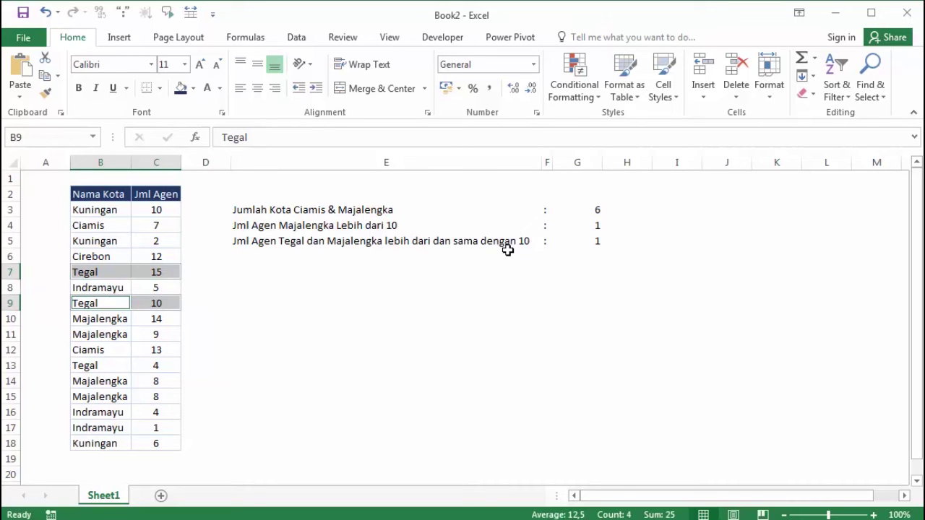
# - Change the agent-count criterion in the G5 formula to ">=10" and commit it
pyautogui.doubleClick(583, 240)
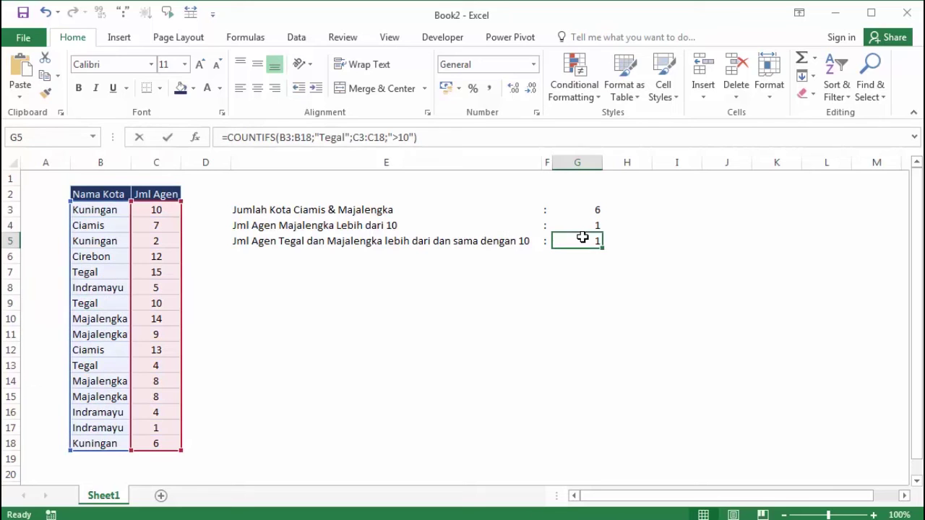
pyautogui.click(733, 241)
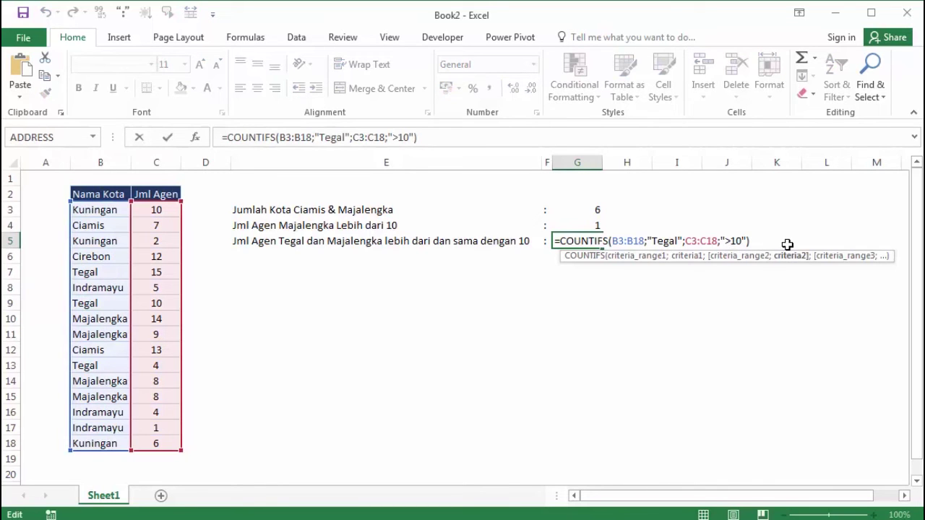
pyautogui.write('=')
pyautogui.press('Return')
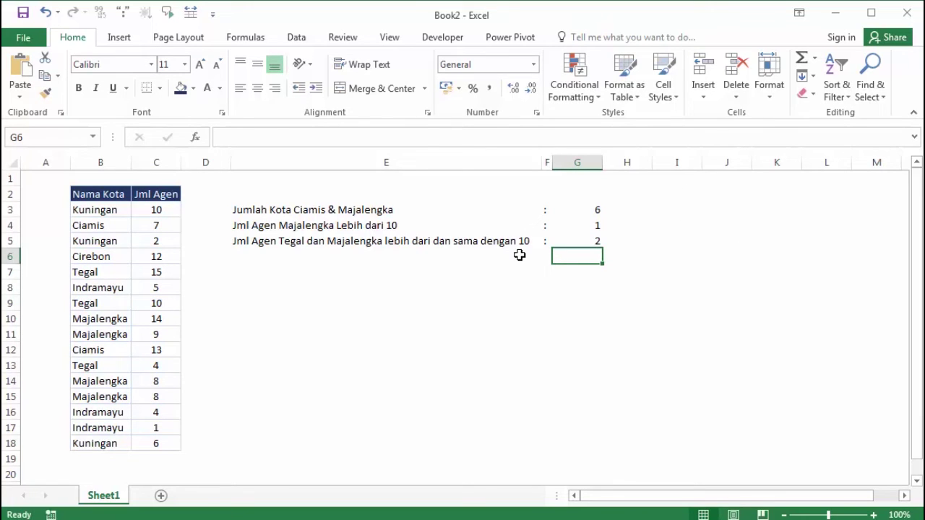
# - Compare the question in E5 with the Tegal rows 7 and 9 and the revised formula in G5
pyautogui.click(498, 243)
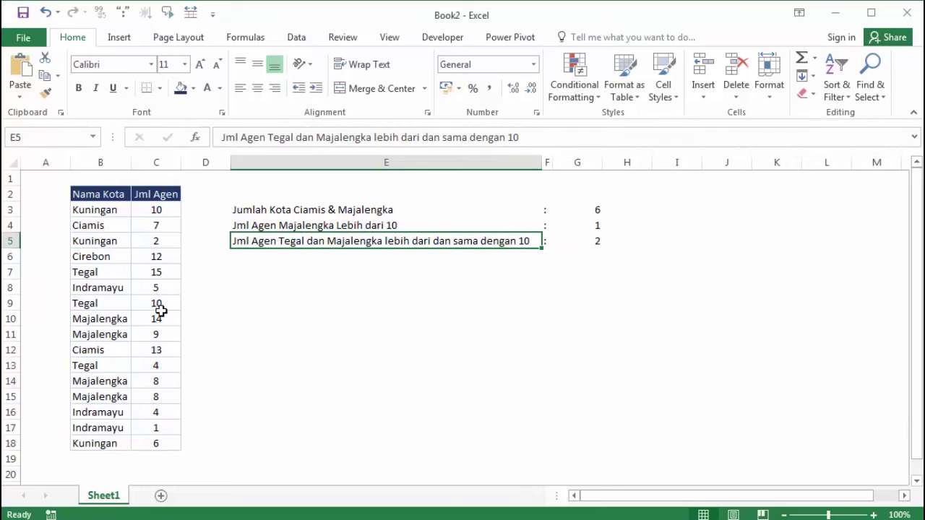
pyautogui.click(119, 269)
pyautogui.moveTo(156, 269); pyautogui.dragTo(156, 270)
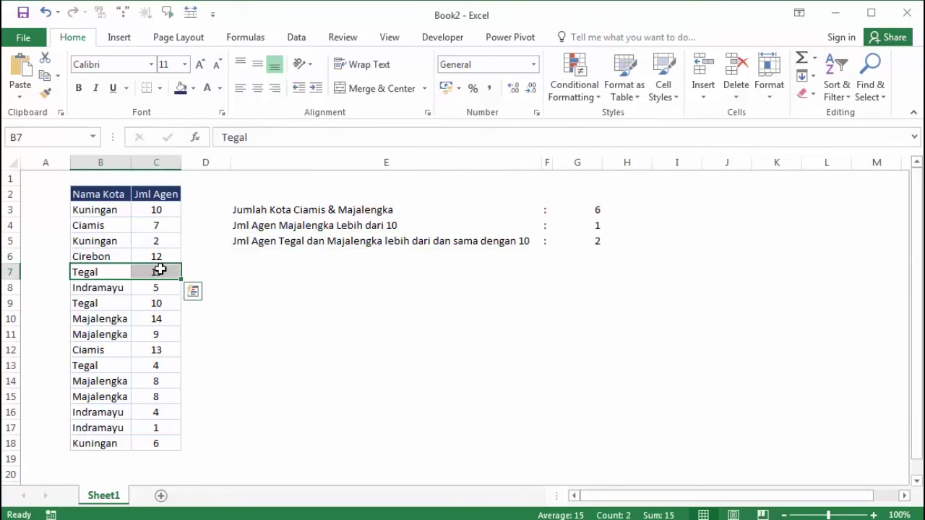
pyautogui.moveTo(115, 305); pyautogui.dragTo(157, 303)
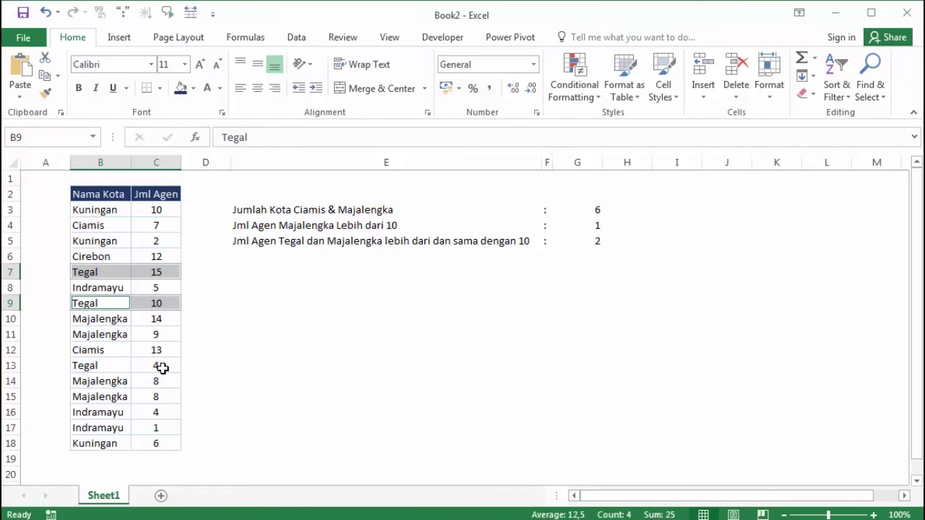
pyautogui.click(588, 244)
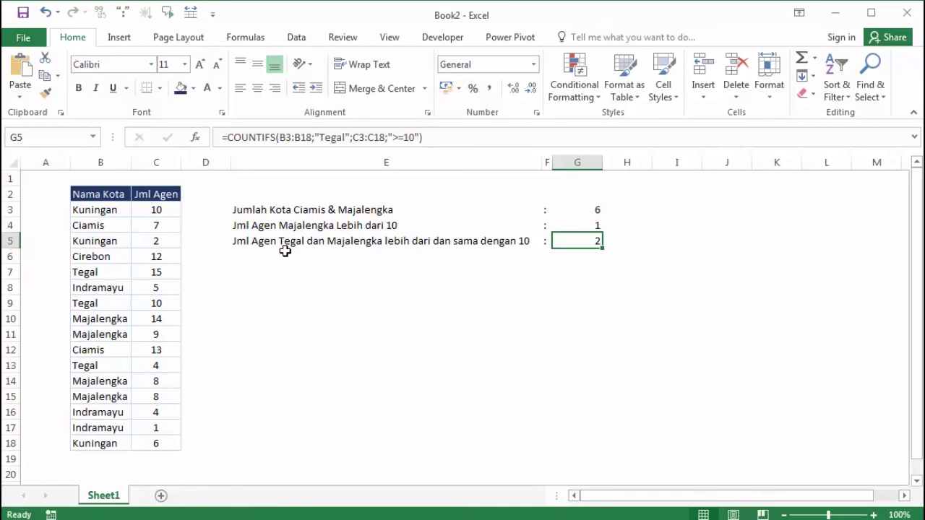
# - Wrap the Tegal COUNTIFS in G5 in a SUM function and add a separator for a second argument
pyautogui.doubleClick(581, 240)
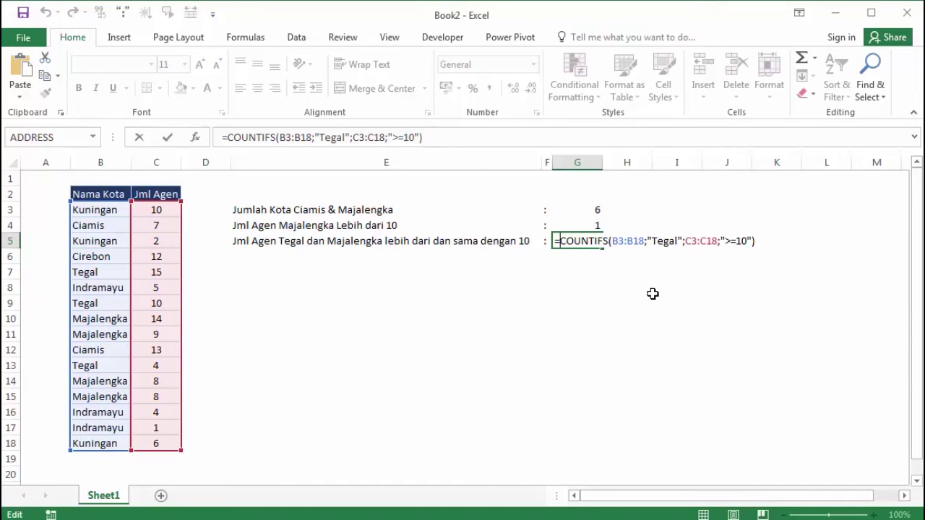
pyautogui.write('sum')
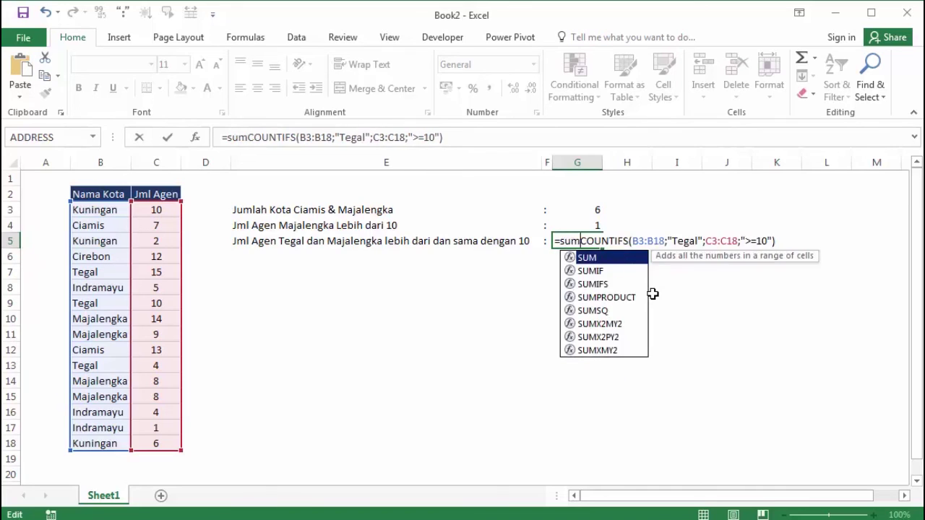
pyautogui.press('Tab')
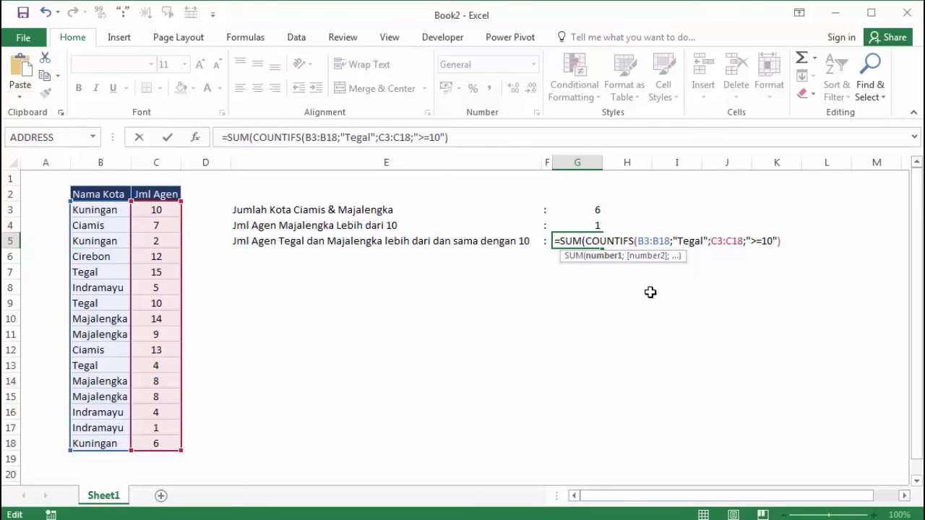
pyautogui.click(784, 241)
pyautogui.write(';')
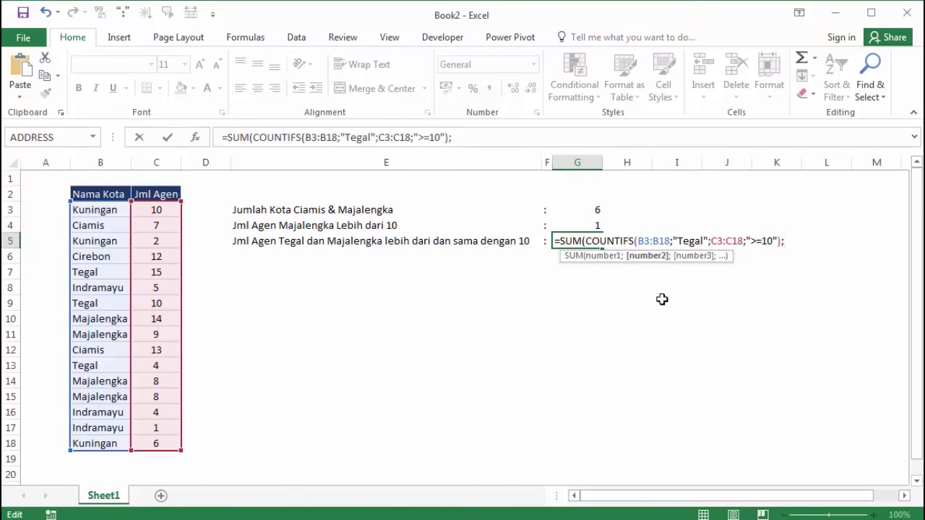
# - Add a second COUNTIFS inside the SUM in G5 with criteria range B3:B18 and the criterion "Majalengka"
pyautogui.write('coun')
pyautogui.press('Down')
pyautogui.press('Down')
pyautogui.press('Down')
pyautogui.press('Down')
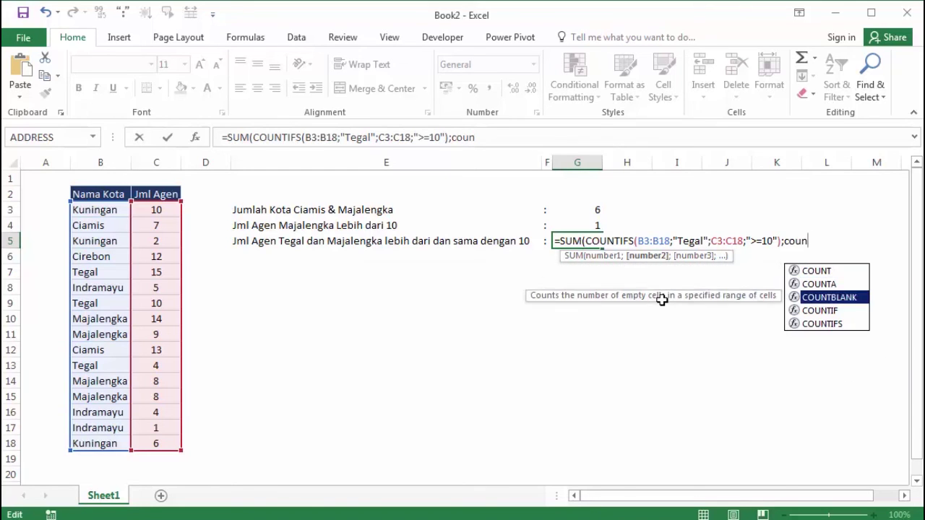
pyautogui.press('Tab')
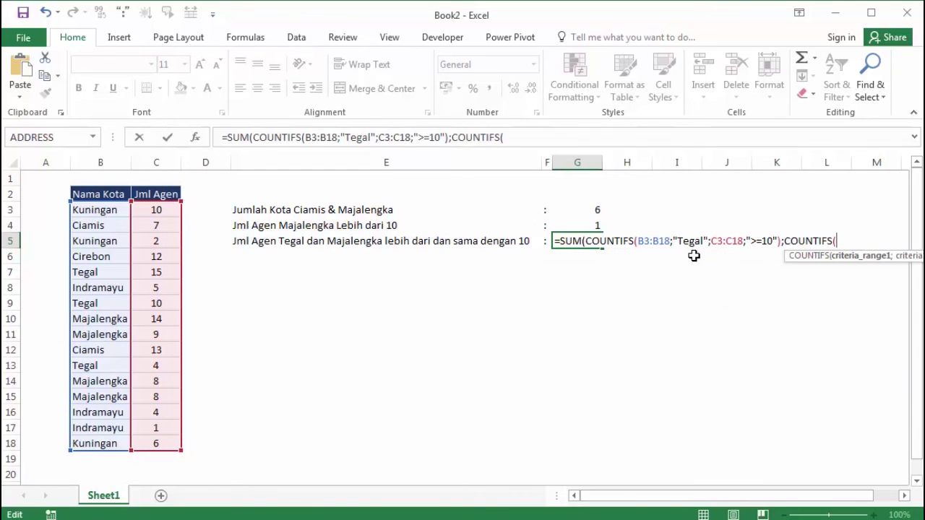
pyautogui.moveTo(99, 210); pyautogui.dragTo(94, 442)
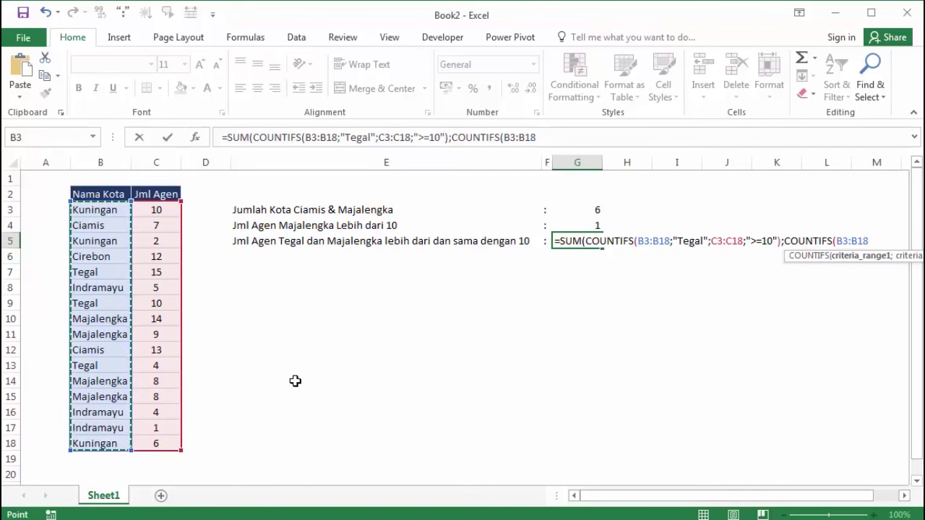
pyautogui.write(';"')
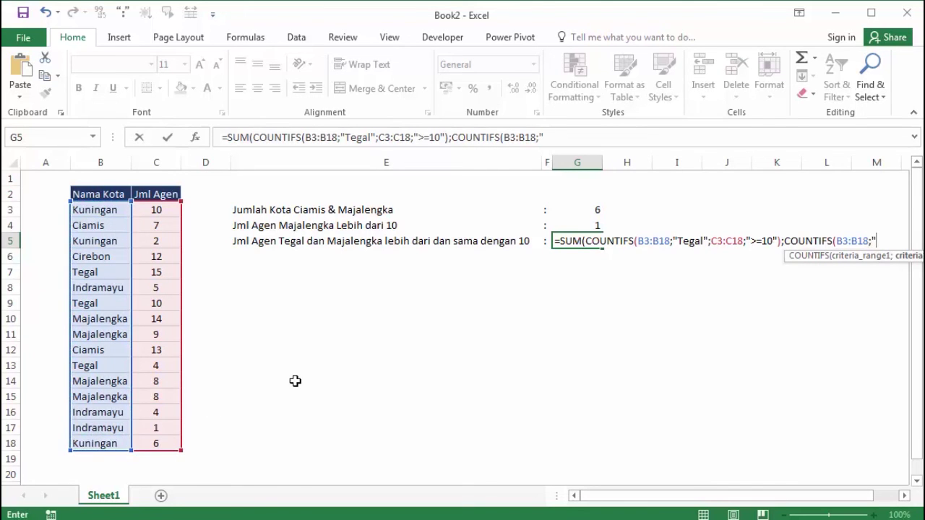
pyautogui.write('Majalengk')
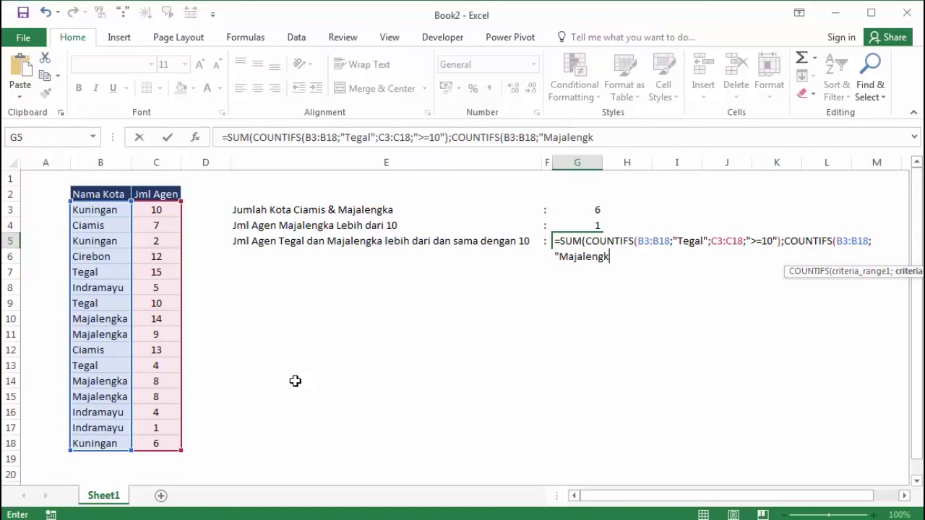
pyautogui.write('a";')
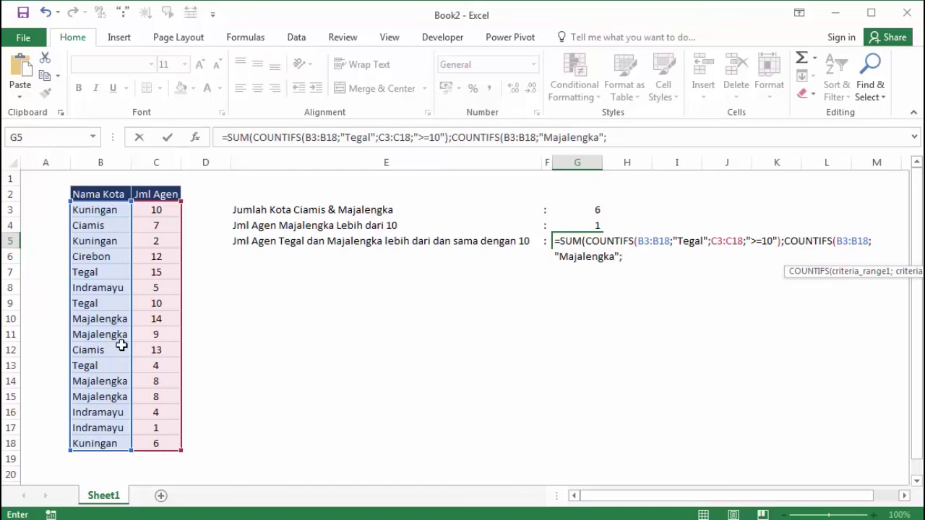
# - Give the Majalengka COUNTIFS criteria range C3:C18 with ">=10" and commit the G5 formula, accepting the suggested closing-parenthesis correction
pyautogui.moveTo(164, 210); pyautogui.dragTo(159, 444)
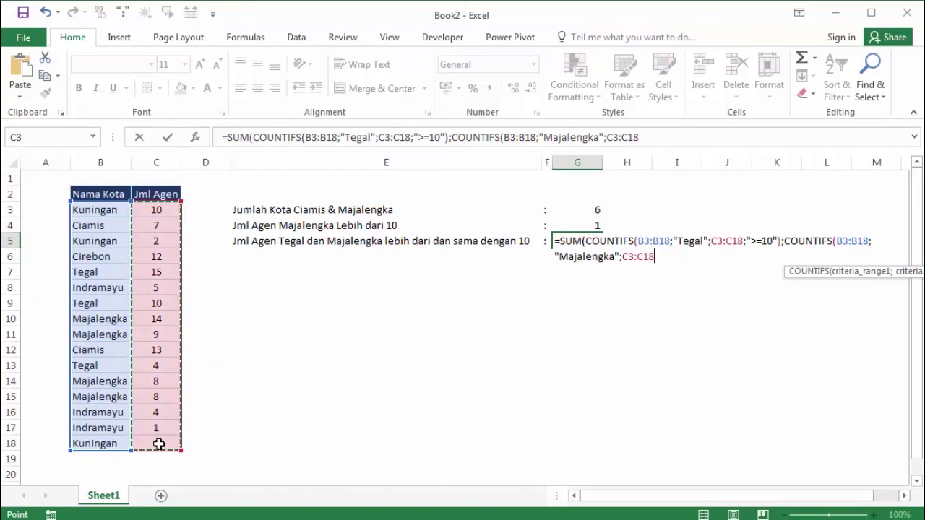
pyautogui.write(';"')
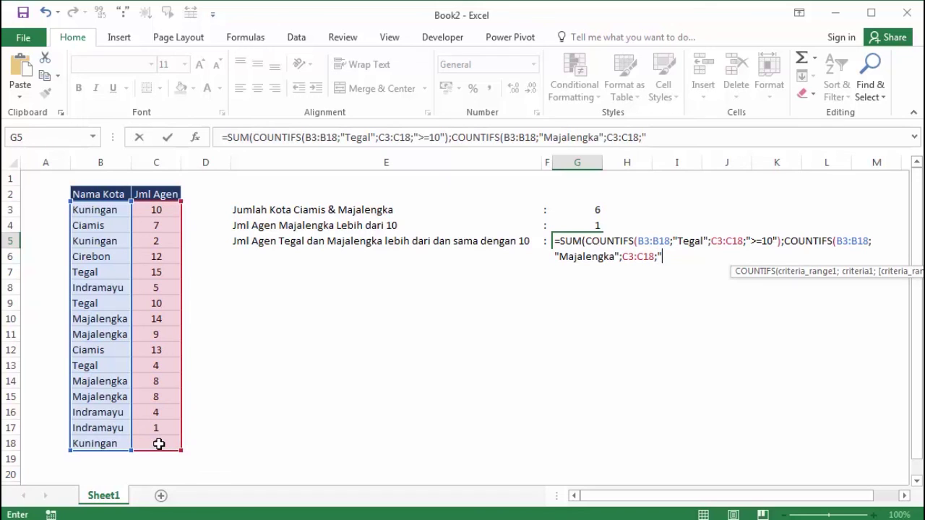
pyautogui.write('>=10"')
pyautogui.press('Return')
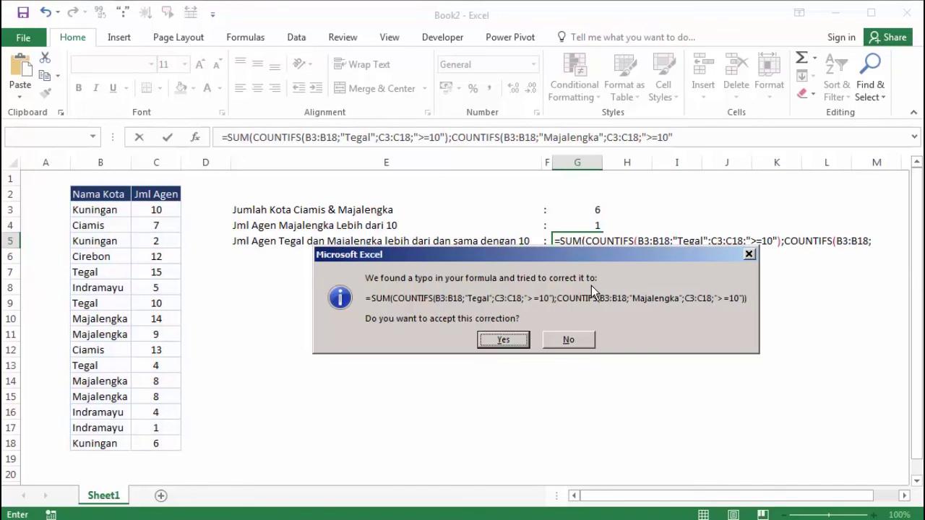
pyautogui.click(503, 339)
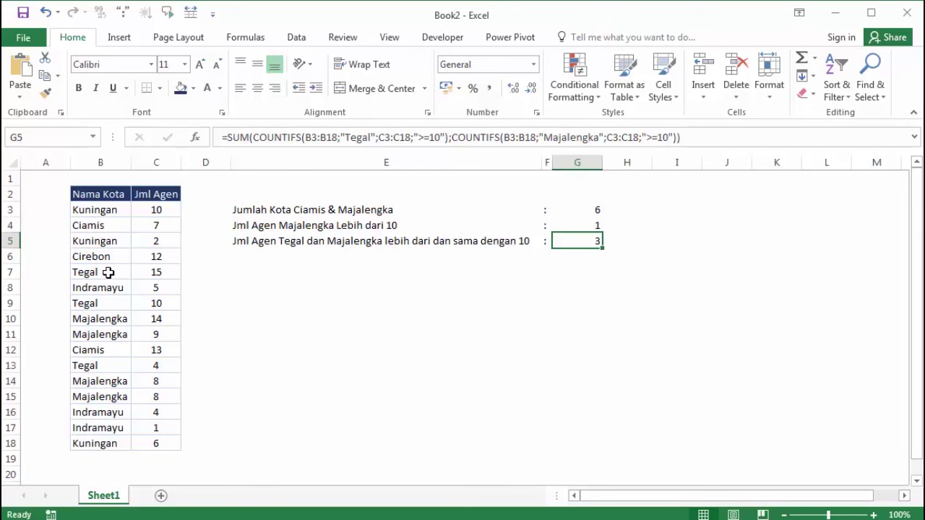
# - Check the SUM formula in G5 against the Tegal rows 7 and 9 and the Majalengka row 10
pyautogui.moveTo(108, 271); pyautogui.dragTo(149, 272)
pyautogui.keyDown('ctrl'); pyautogui.moveTo(108, 304); pyautogui.dragTo(145, 303); pyautogui.keyUp('ctrl')
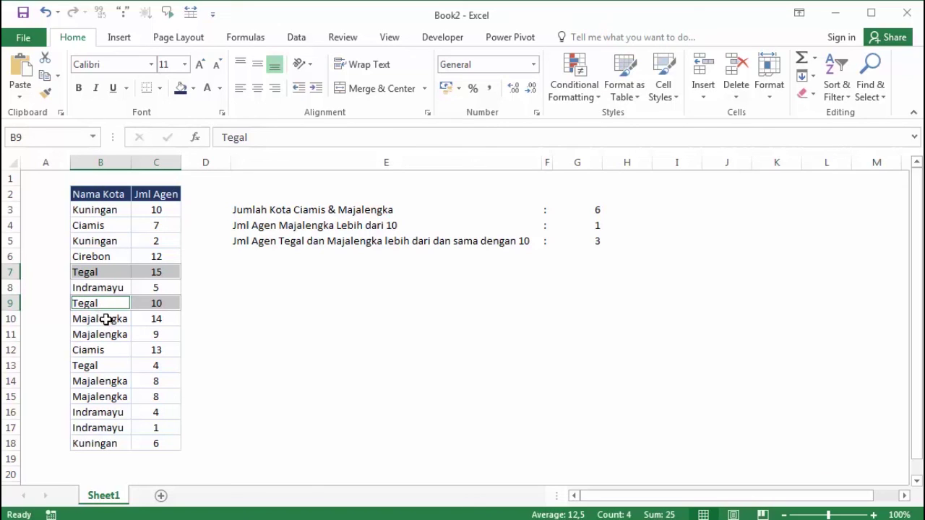
pyautogui.keyDown('ctrl'); pyautogui.moveTo(108, 319); pyautogui.dragTo(155, 320); pyautogui.keyUp('ctrl')
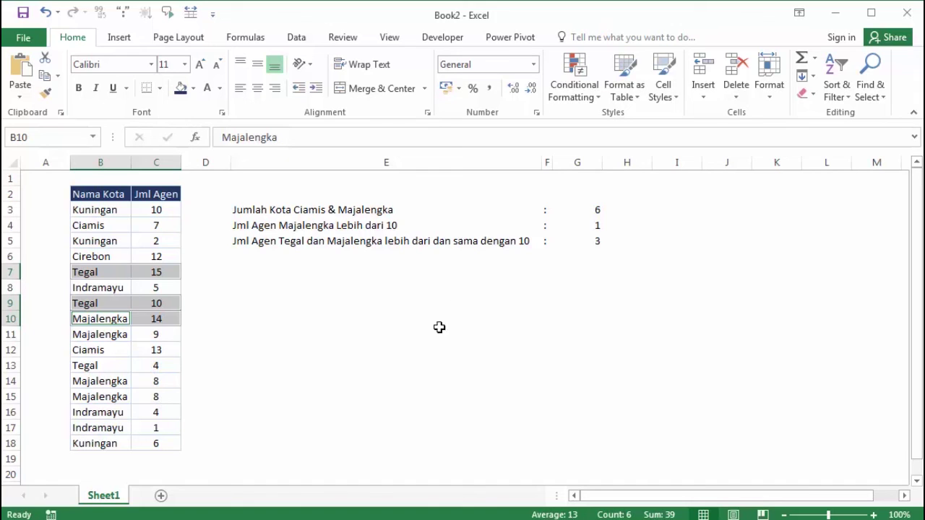
pyautogui.click(596, 240)
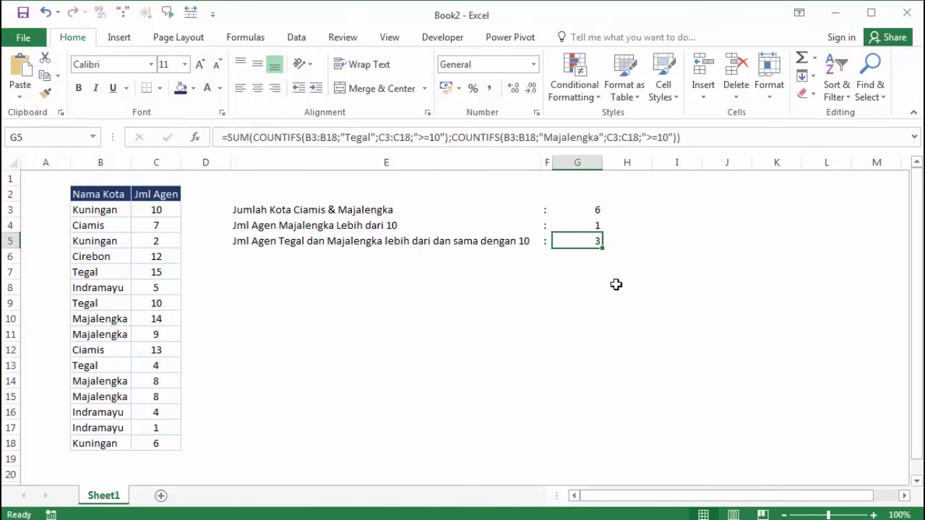
pyautogui.press('Down')
pyautogui.press('Down')
pyautogui.press('Down')
pyautogui.press('Down')
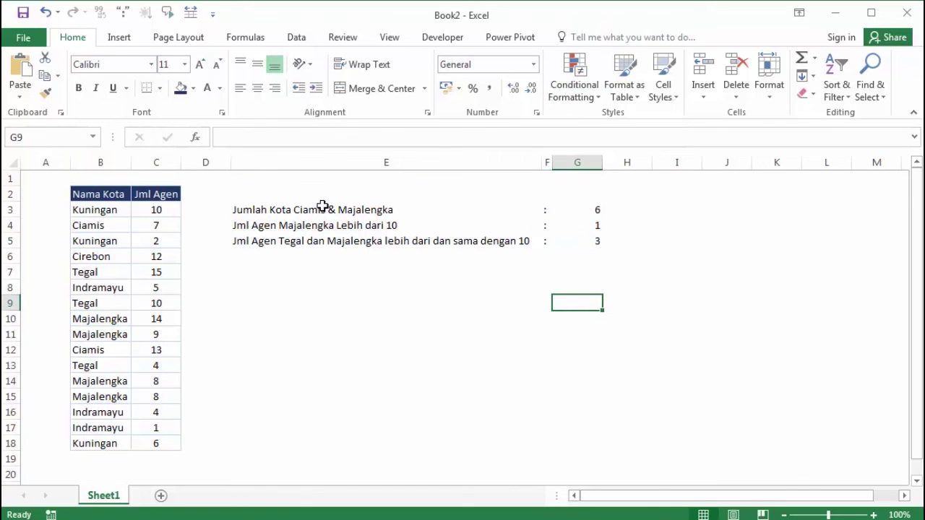
# - Review the question in E5 and inspect the SUM and COUNTIFS formula in G5 without changing it
pyautogui.click(238, 247)
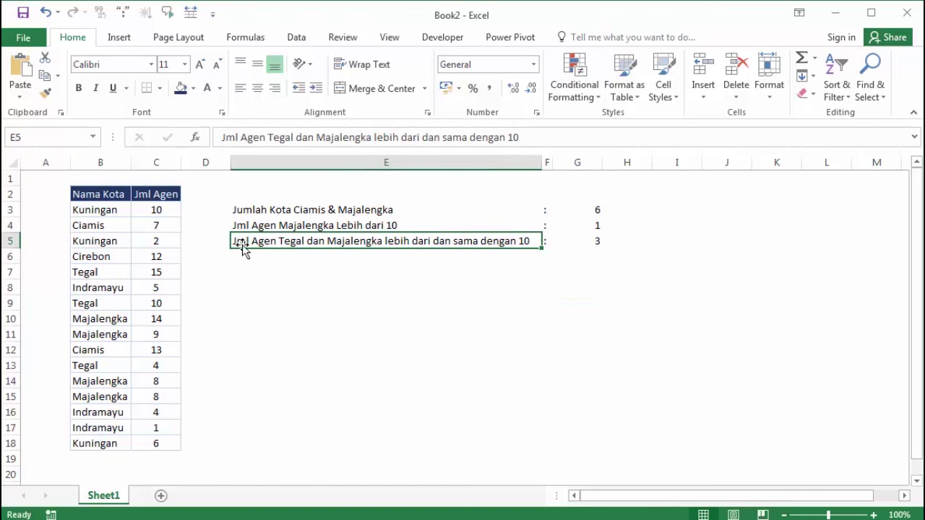
pyautogui.doubleClick(591, 242)
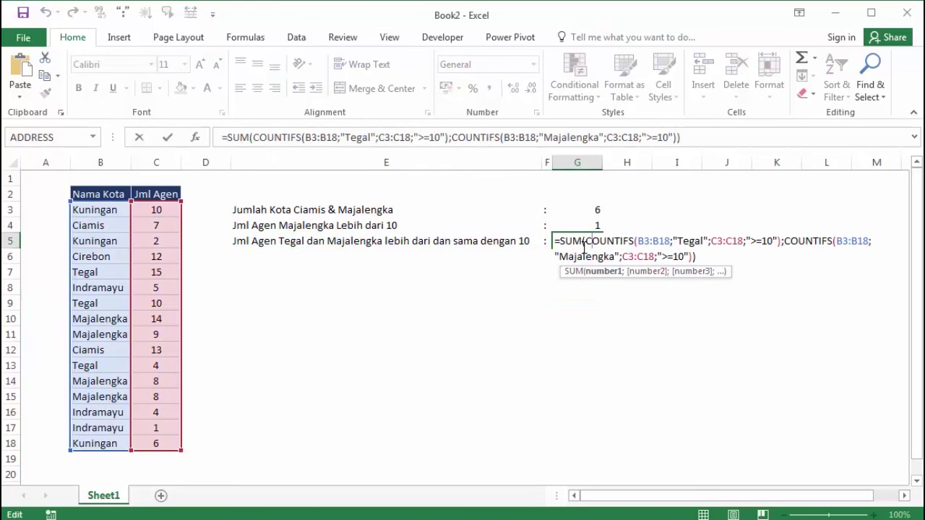
pyautogui.press('Escape')
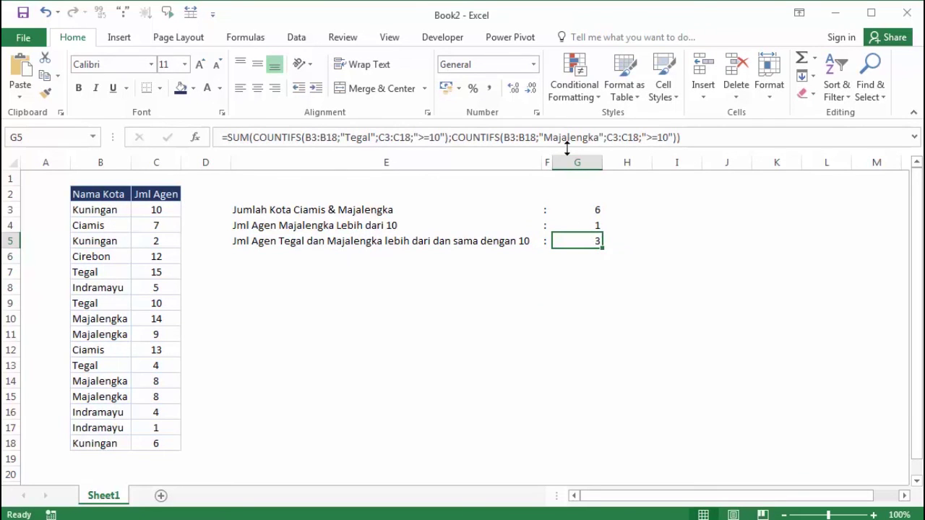